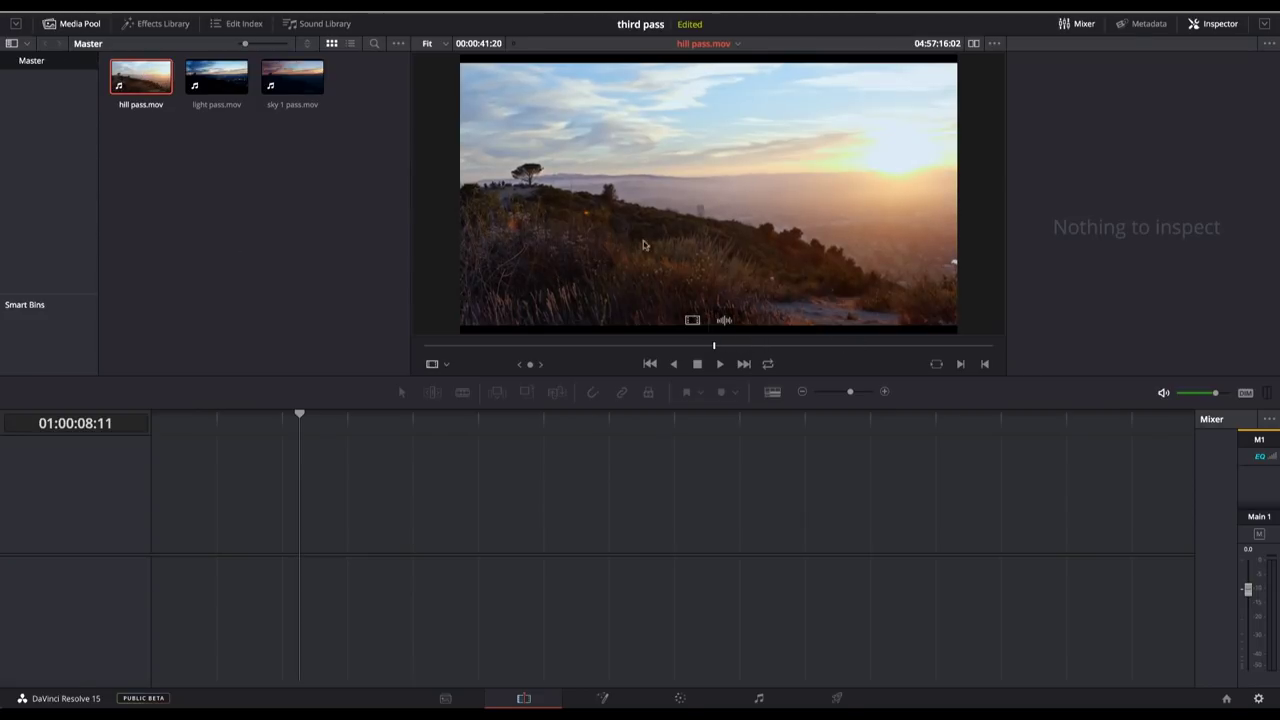
Place only the video of hill pass.mov on a new timeline, trimmed to start at 01:00:19:09.
click(292, 77)
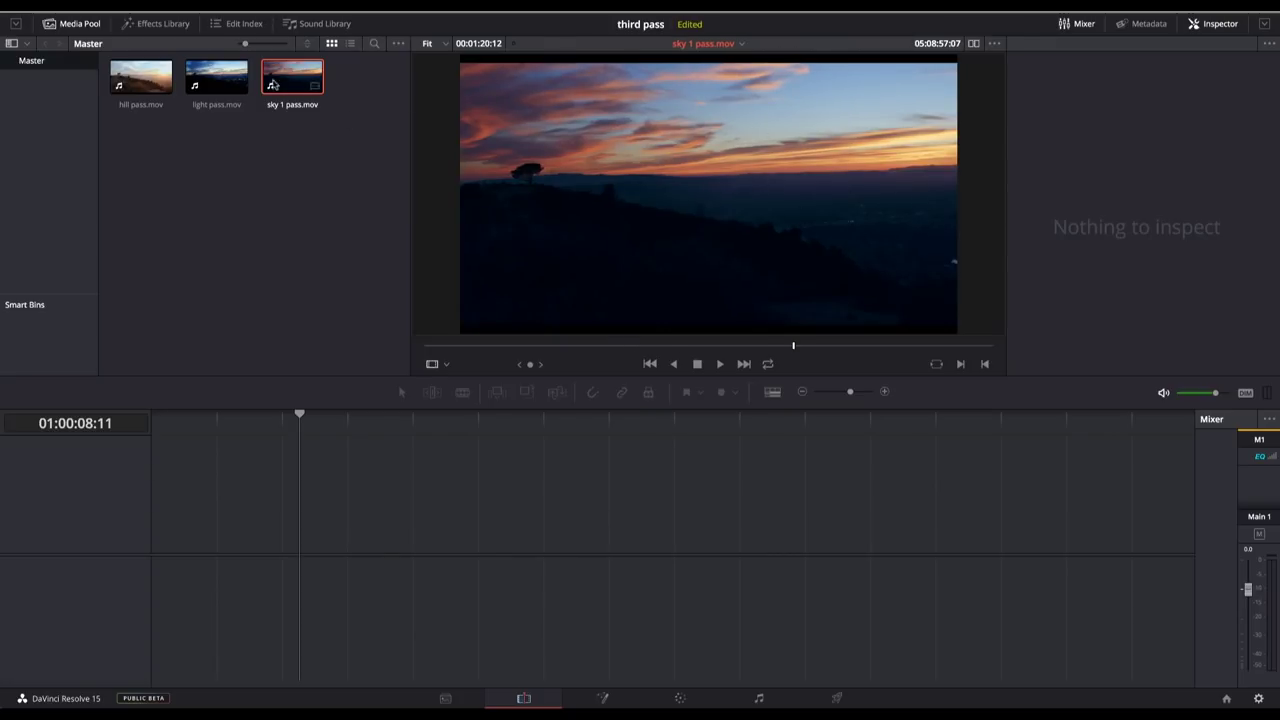
click(216, 77)
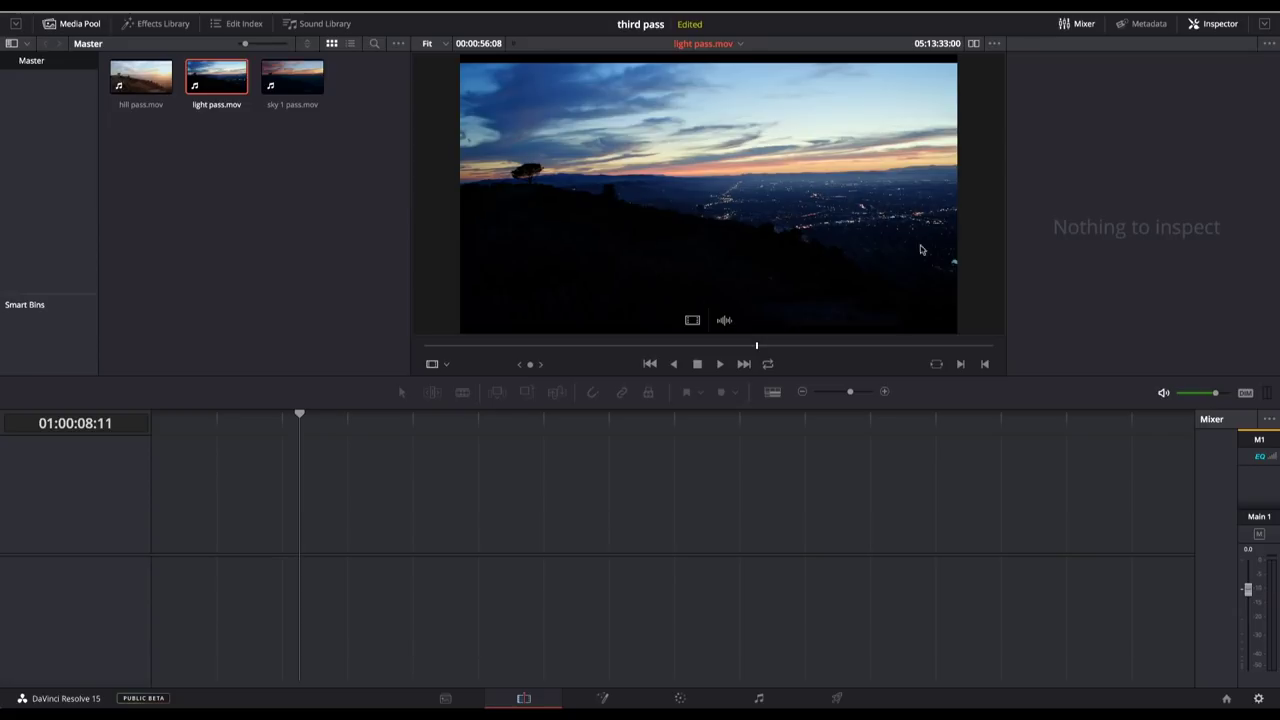
drag(140, 77, 156, 541)
click(214, 426)
drag(214, 430, 490, 425)
drag(155, 535, 490, 535)
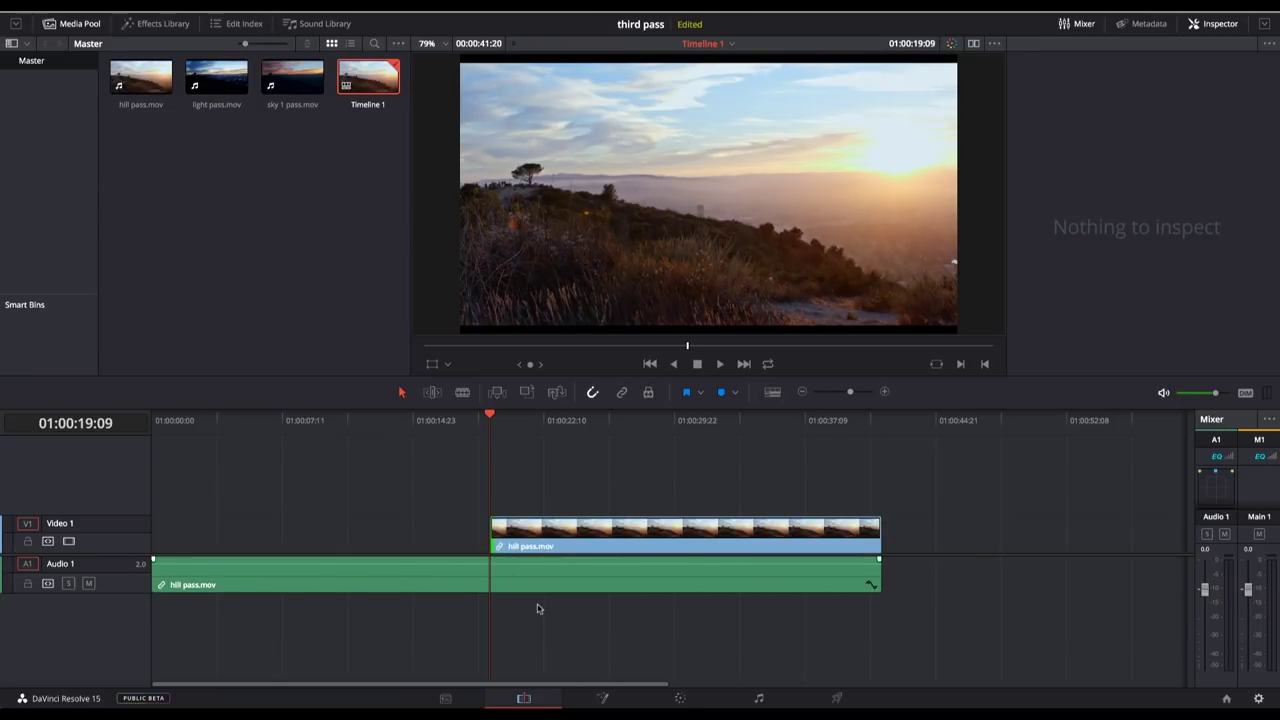
click(557, 584)
key(Delete)
Shorten the hill pass.mov video clip to 10 seconds 19 frames and move it to the start of the timeline.
drag(875, 538, 676, 545)
drag(570, 545, 229, 545)
click(224, 421)
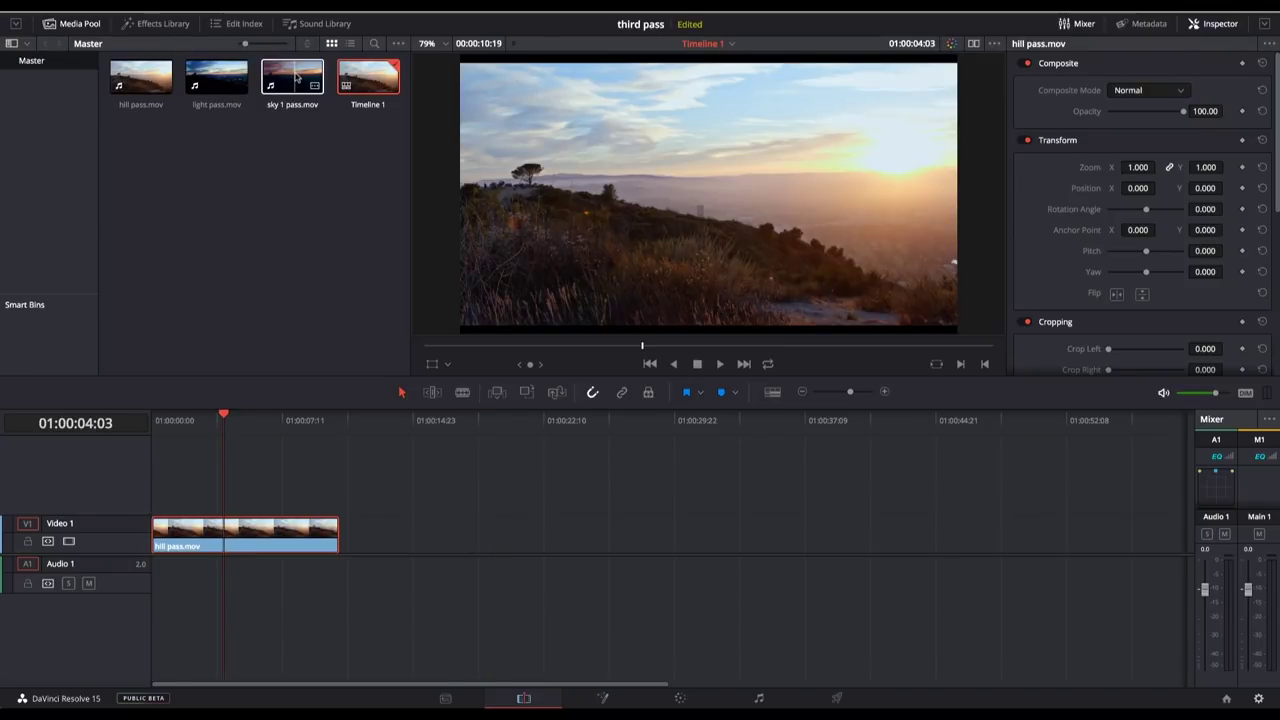
Stack only the video of sky 1 pass.mov on Video 2 from the timeline start, trimmed to the hill clip's length.
drag(295, 80, 152, 490)
drag(388, 424, 390, 424)
click(419, 508)
key(shift+])
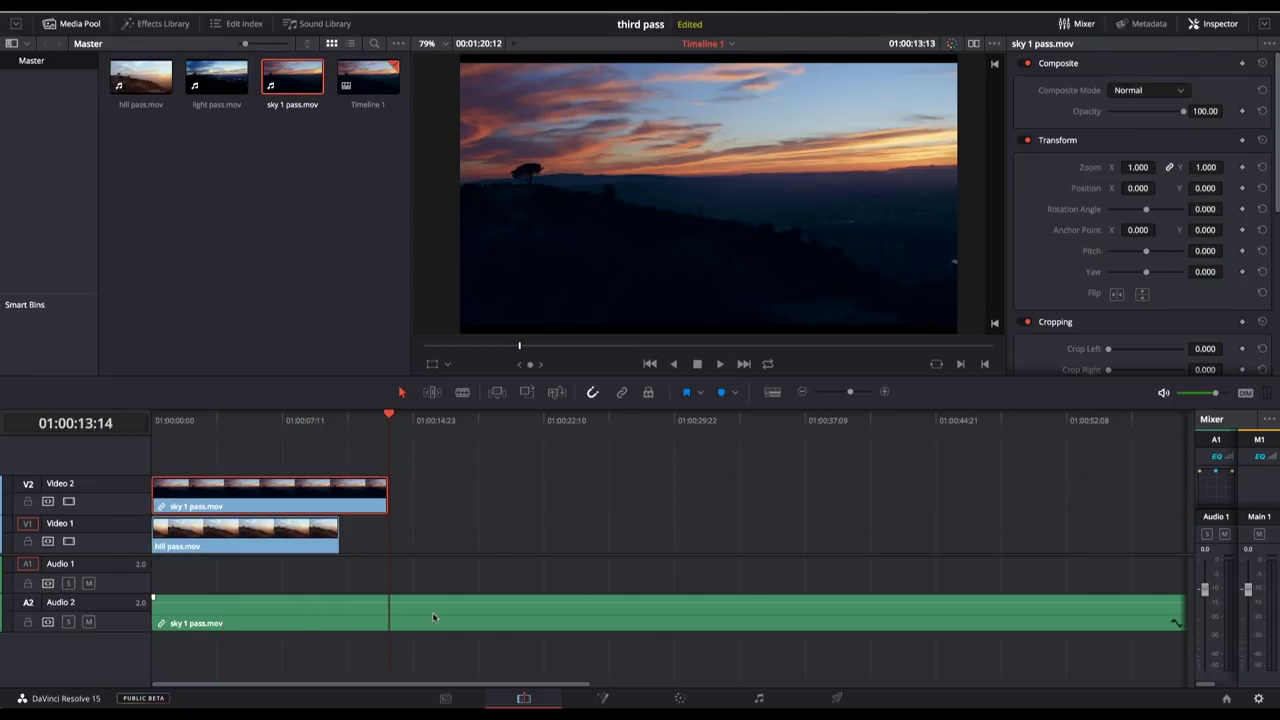
click(434, 617)
key(Delete)
drag(382, 493, 338, 493)
click(246, 420)
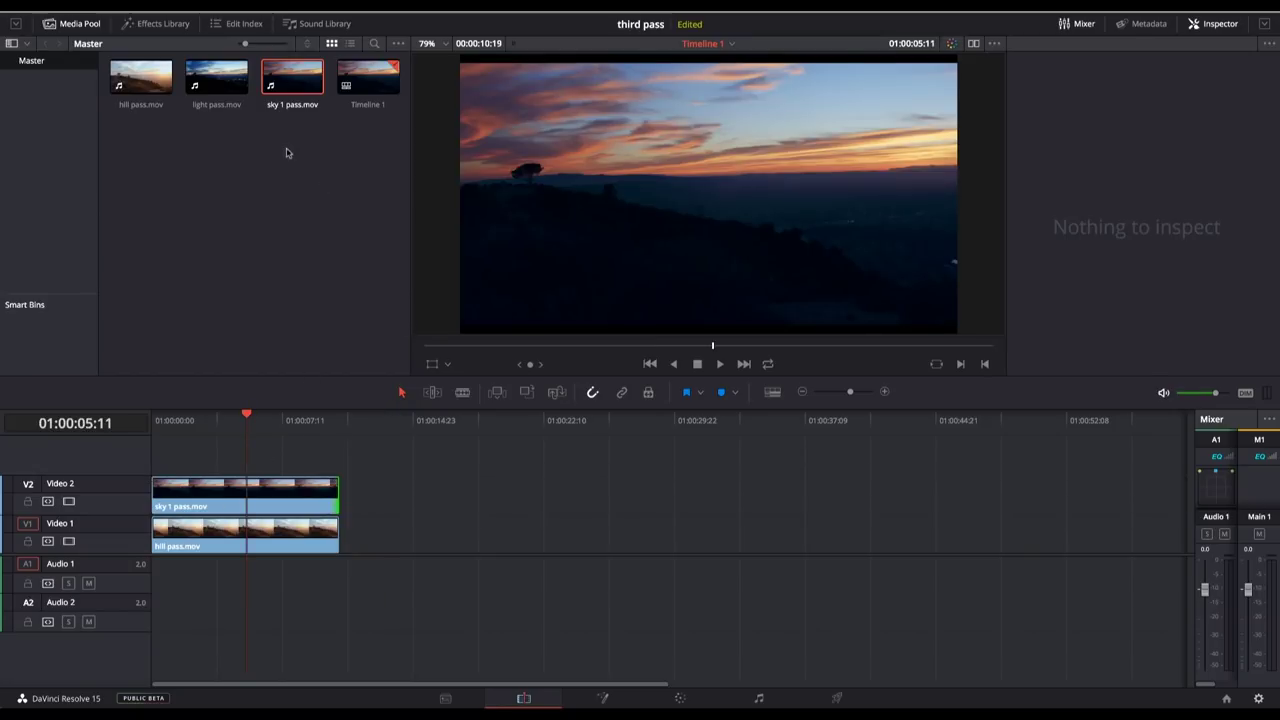
Stack only the video of light pass.mov on Video 3 from the timeline start, trimmed to end at 01:00:10:19.
drag(217, 80, 160, 469)
click(342, 428)
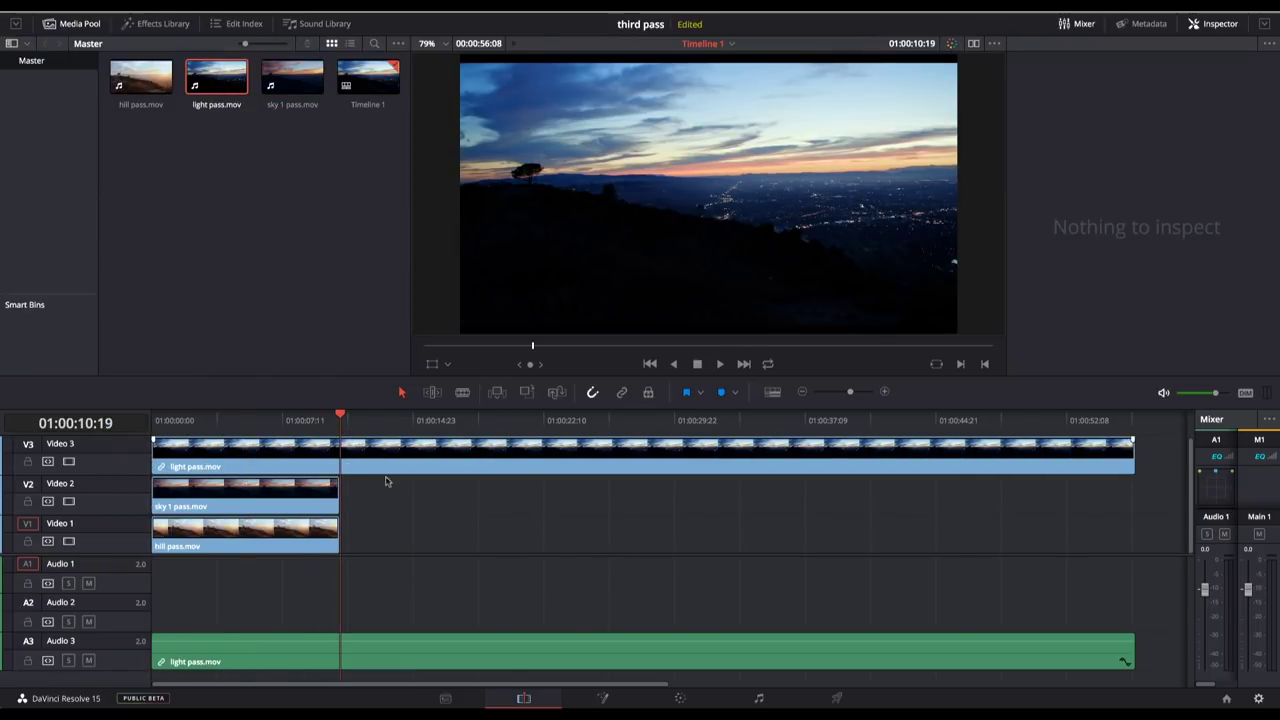
key(shift+])
click(259, 649)
key(Delete)
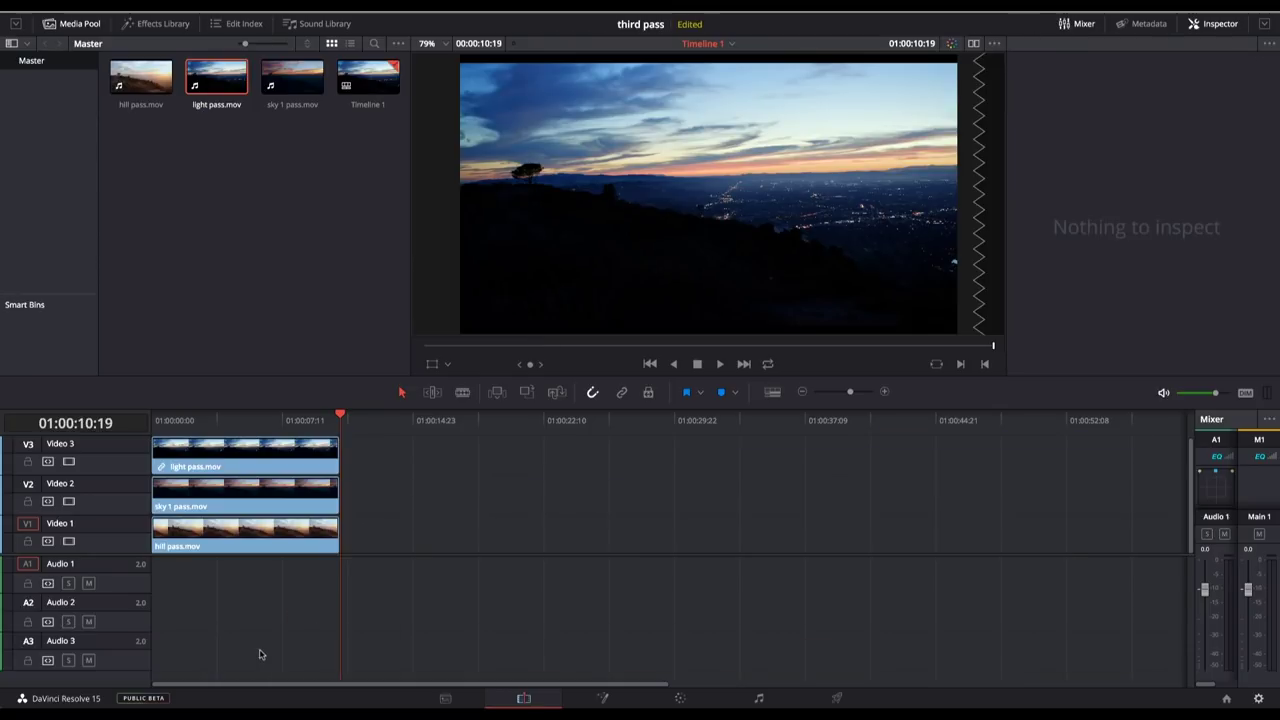
Set the light pass.mov clip's composite mode to Lighten and compare the image with Video 3 hidden and shown.
drag(270, 428, 290, 437)
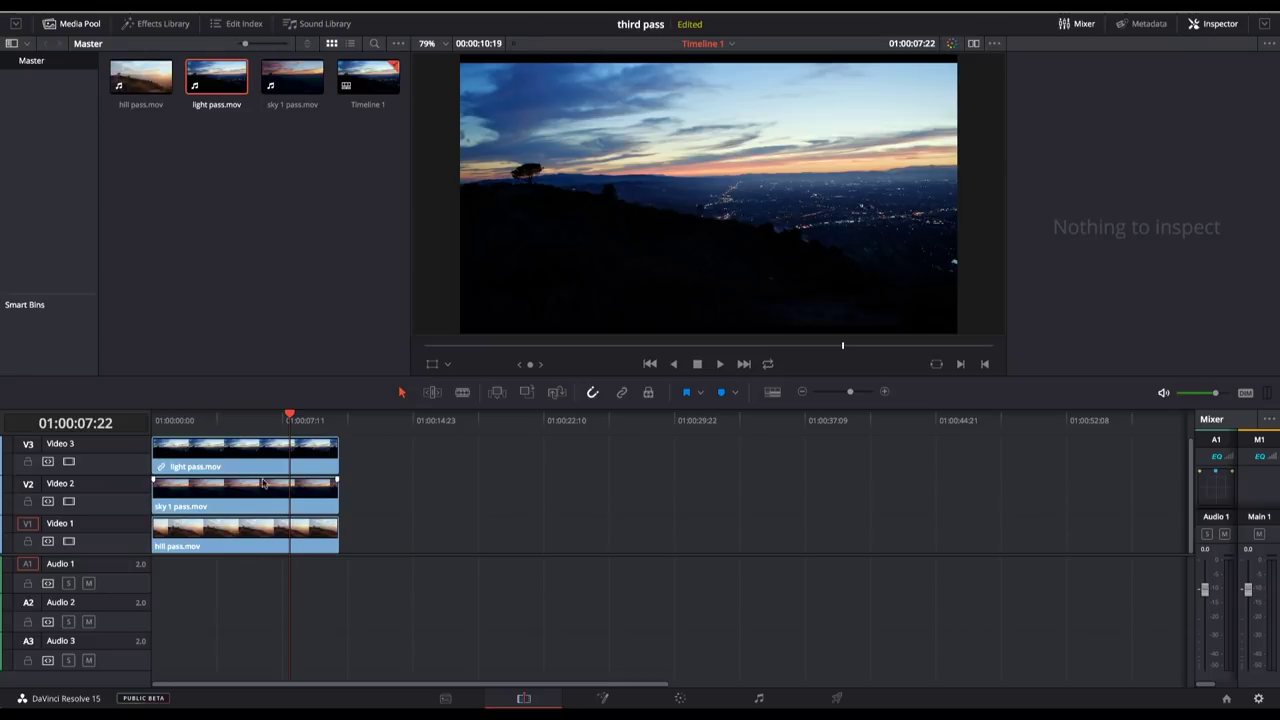
mouse_move(286, 425)
mouse_down()
mouse_move(237, 426)
mouse_move(272, 426)
mouse_up()
click(286, 468)
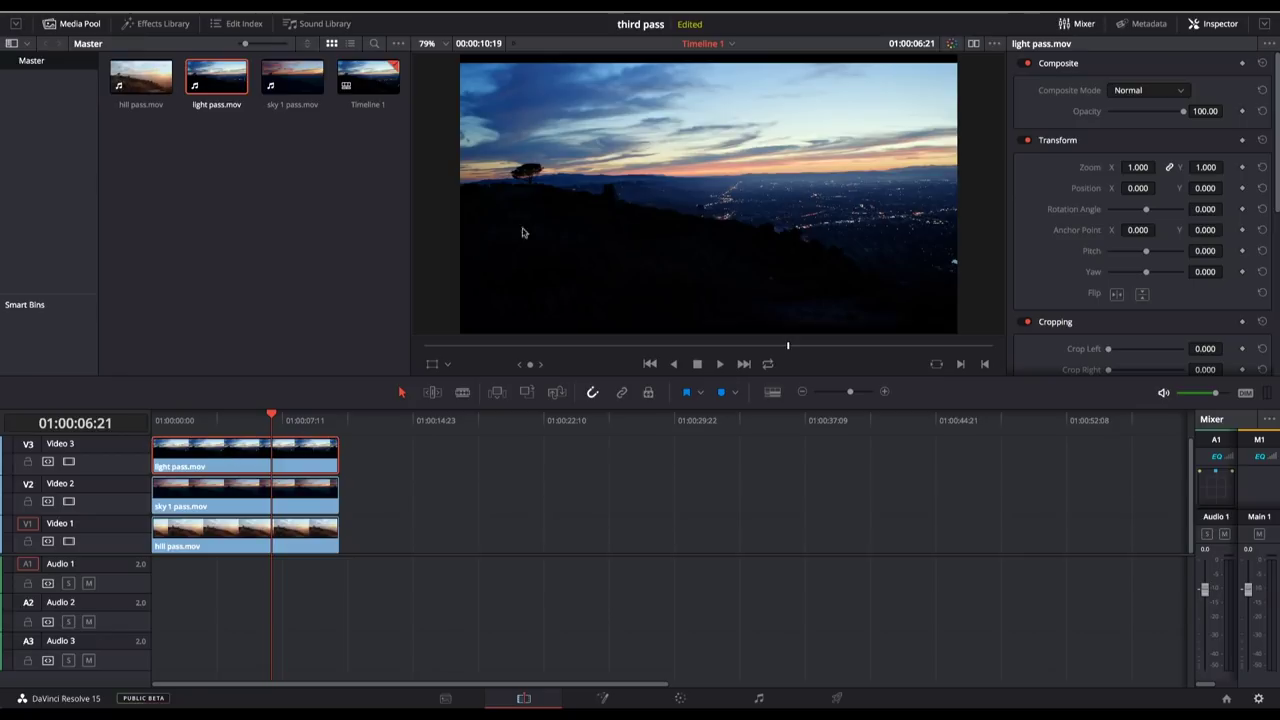
click(1144, 91)
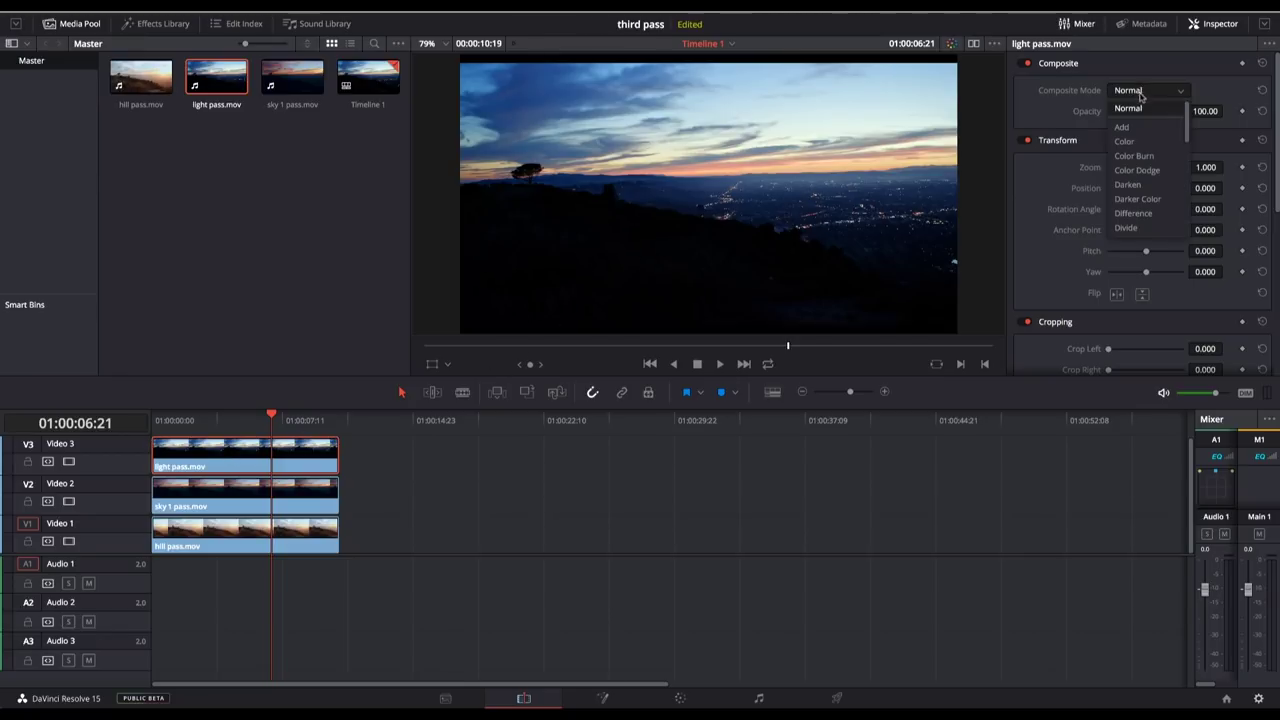
scroll(1182, 150, down, 3)
scroll(1180, 165, down, 2)
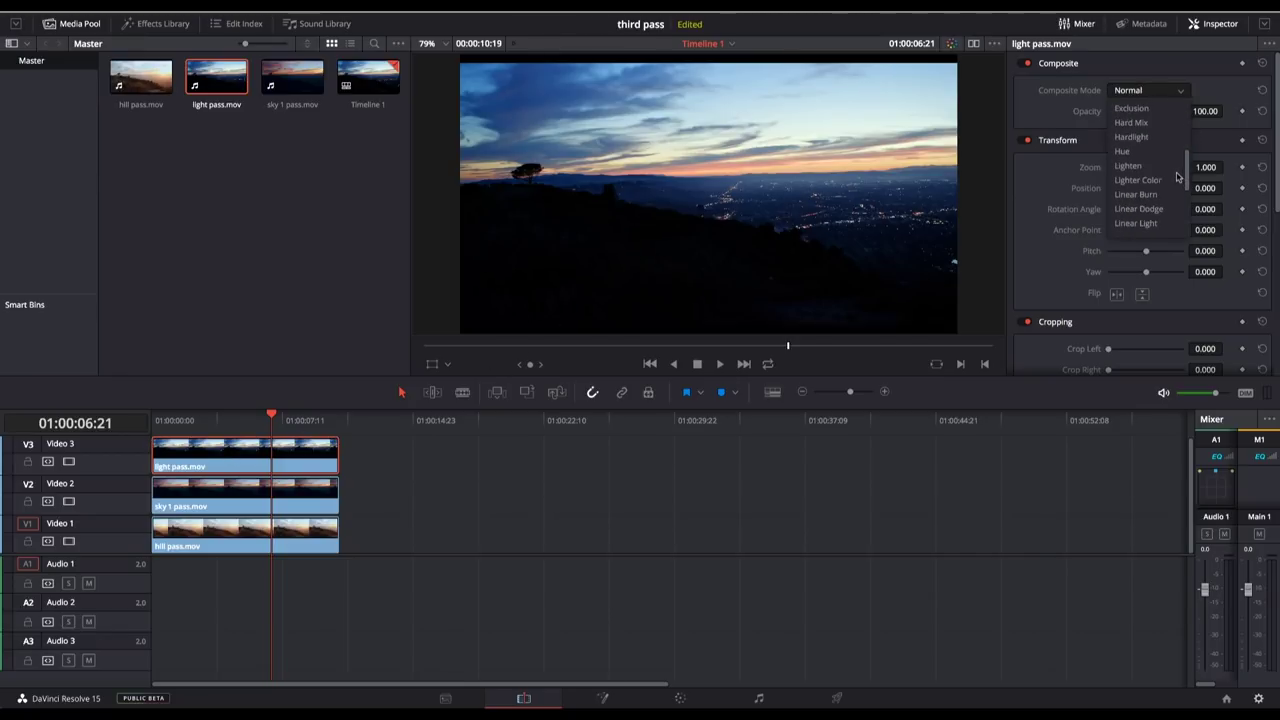
click(1165, 176)
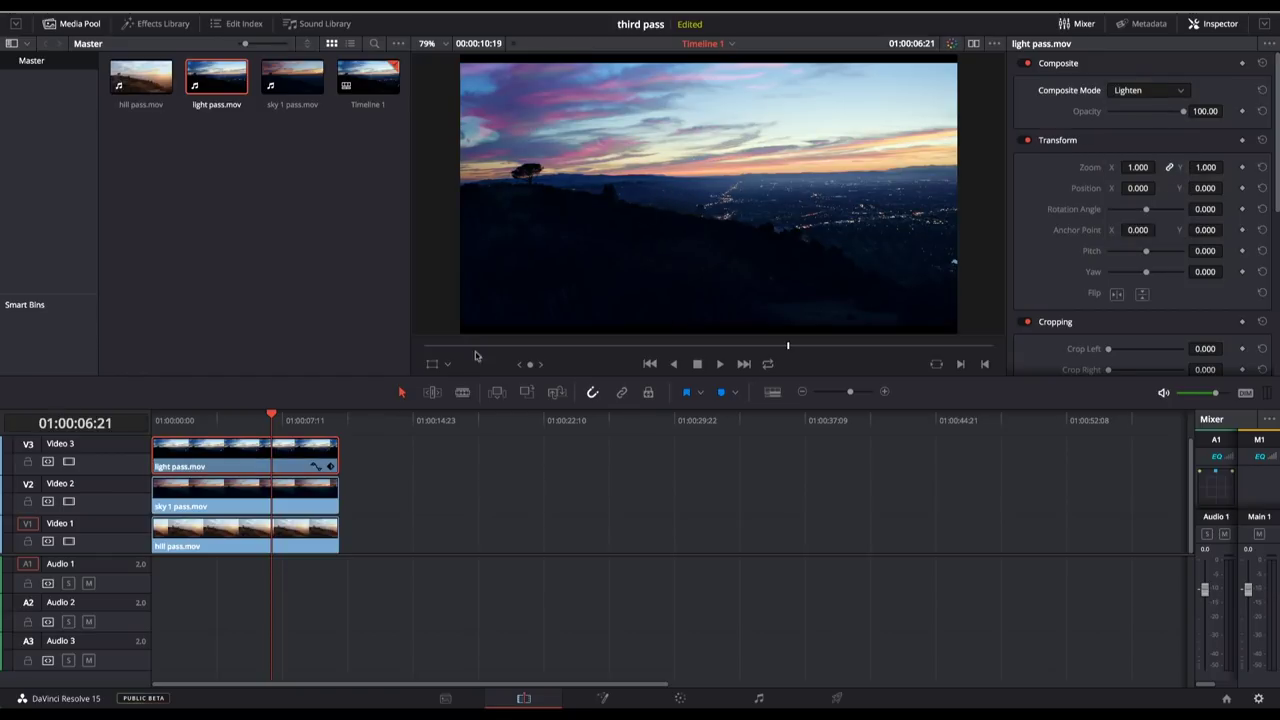
click(67, 461)
click(67, 461)
click(67, 461)
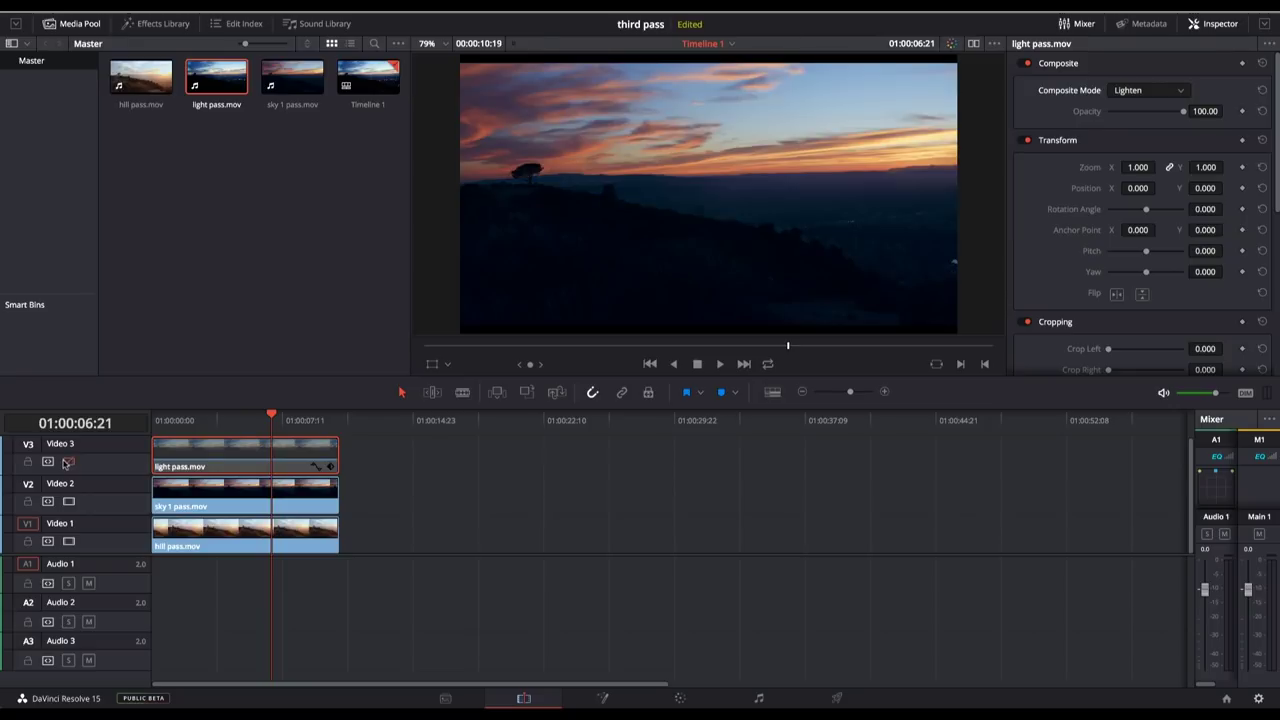
click(68, 461)
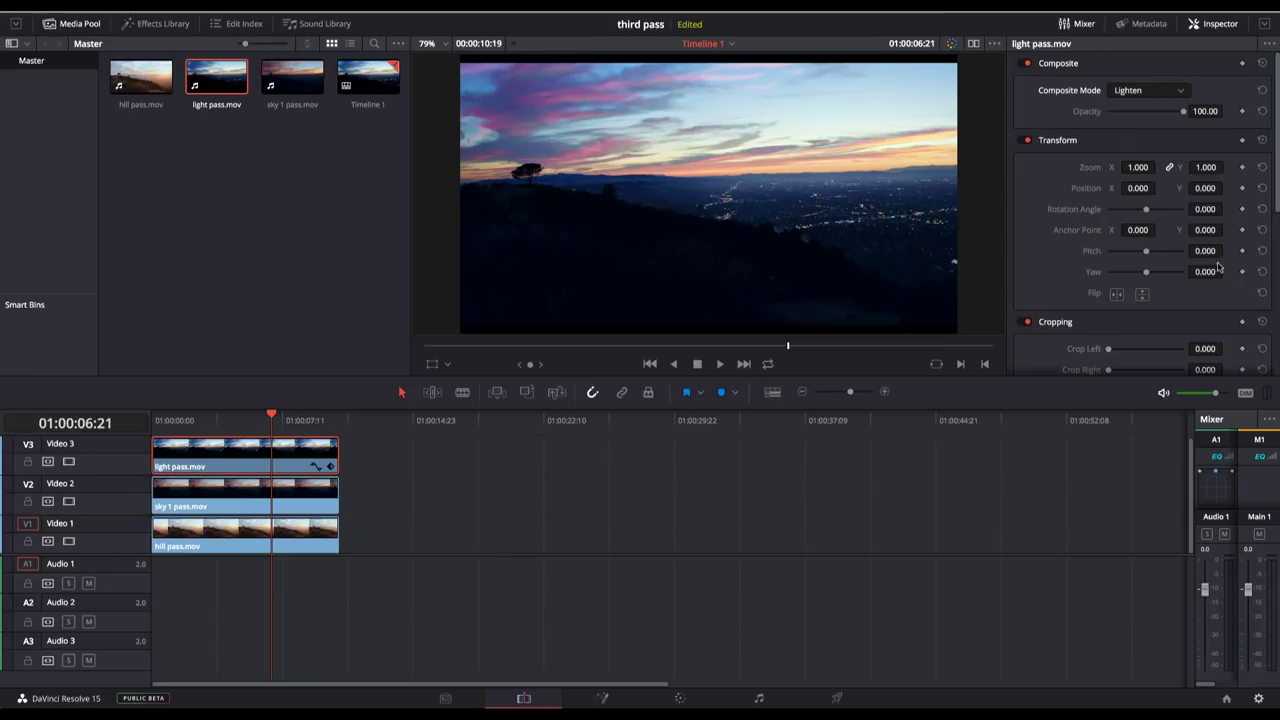
Crop the top of the light pass.mov clip by 507.1 with a softness of 25.22.
drag(1276, 165, 1276, 234)
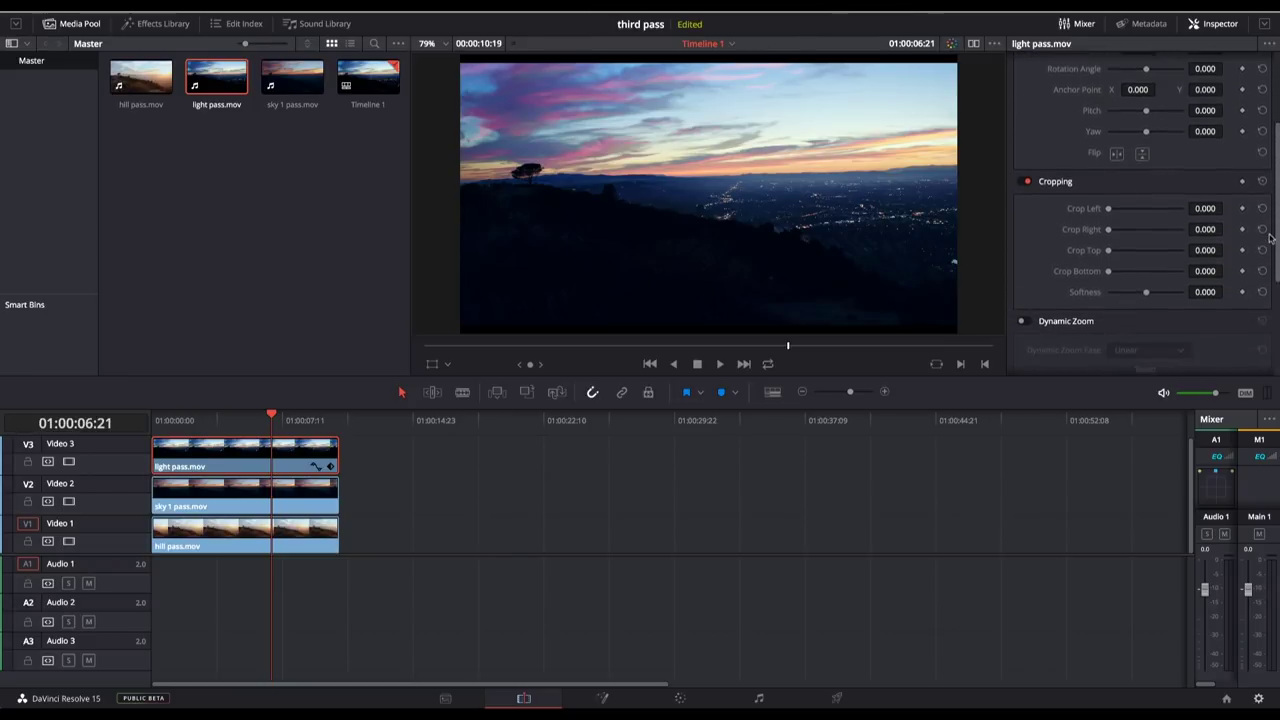
drag(1108, 249, 1155, 289)
drag(1137, 247, 1144, 250)
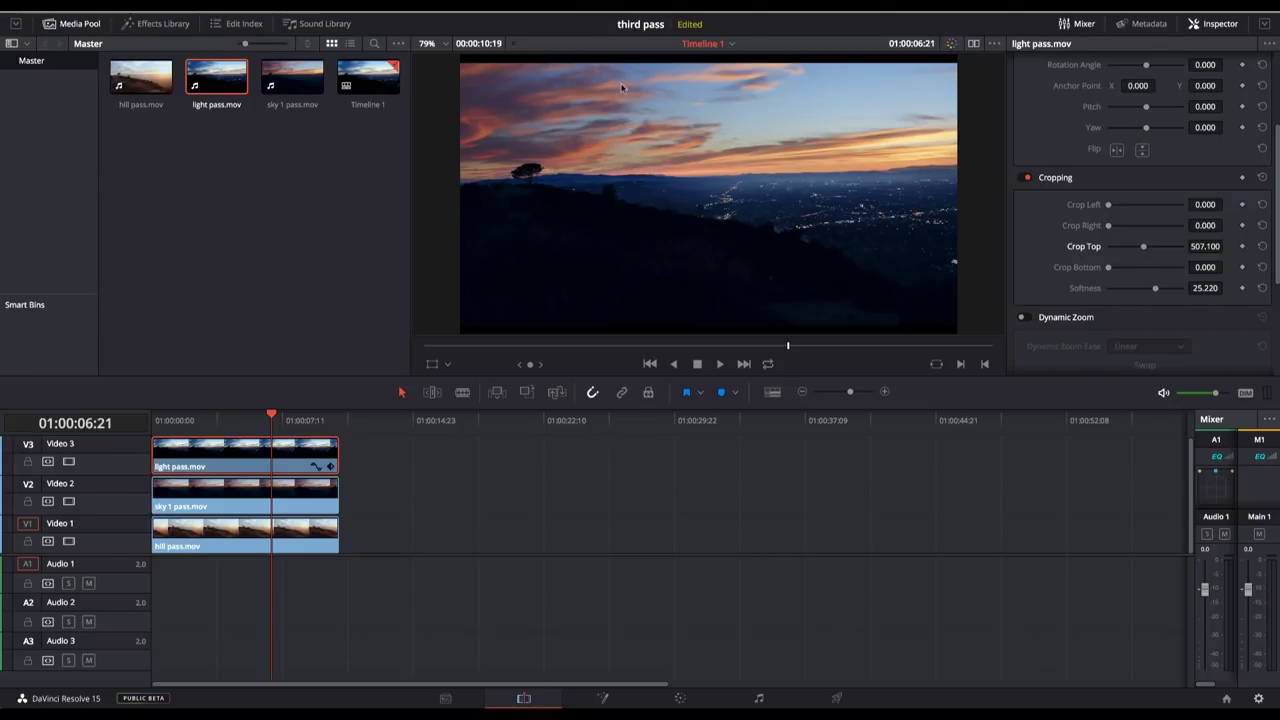
Compare the composite with Video 3 hidden and shown, and check the hill clip by temporarily hiding Video 2.
click(68, 462)
click(68, 462)
click(68, 462)
click(68, 462)
click(229, 549)
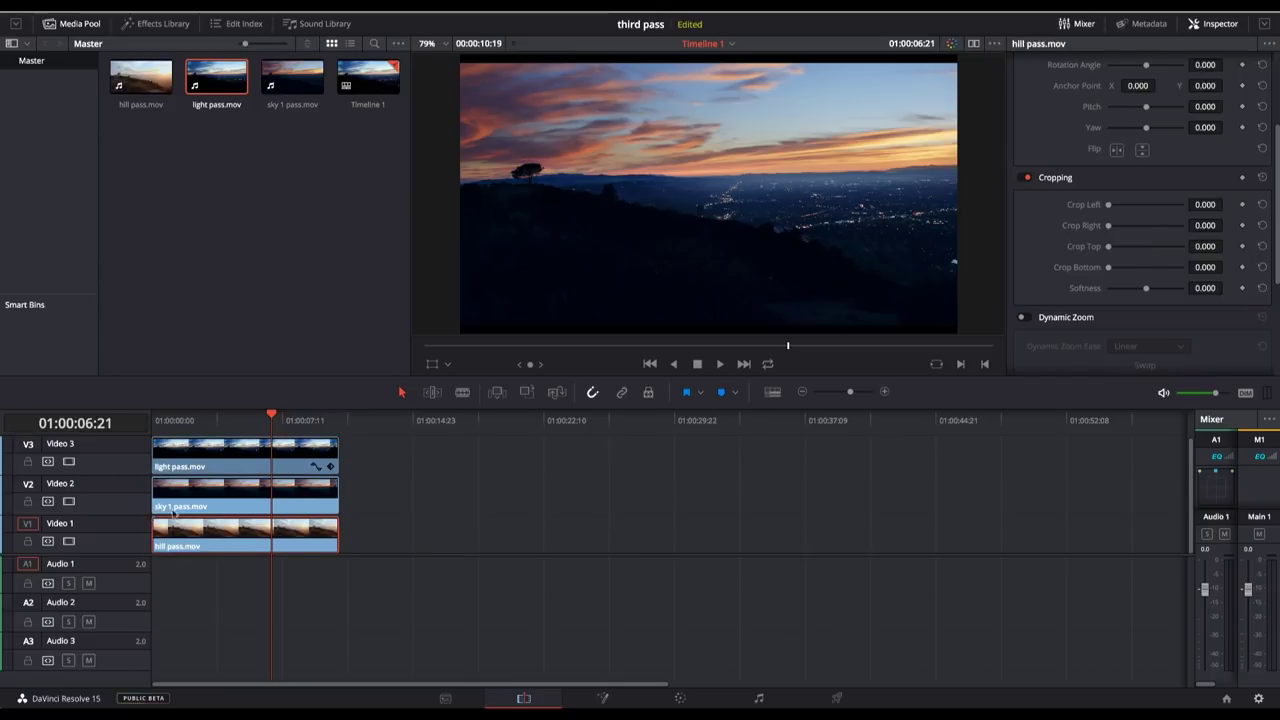
click(68, 502)
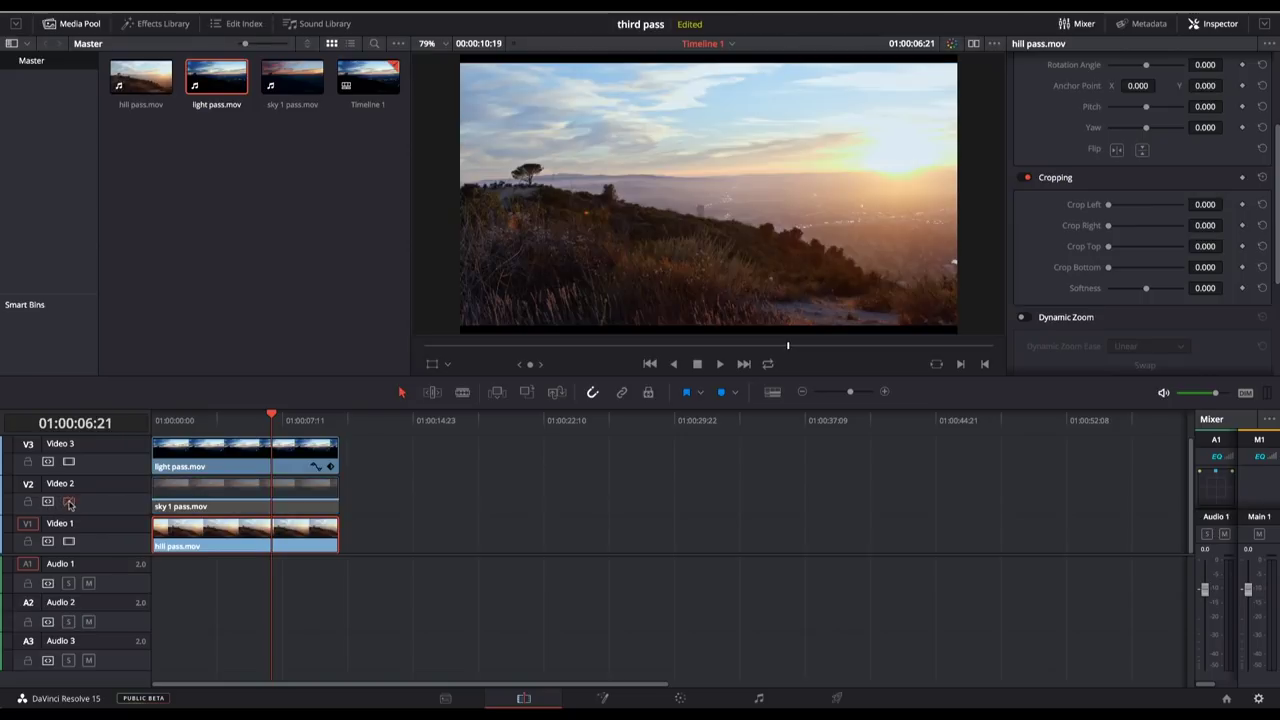
click(68, 502)
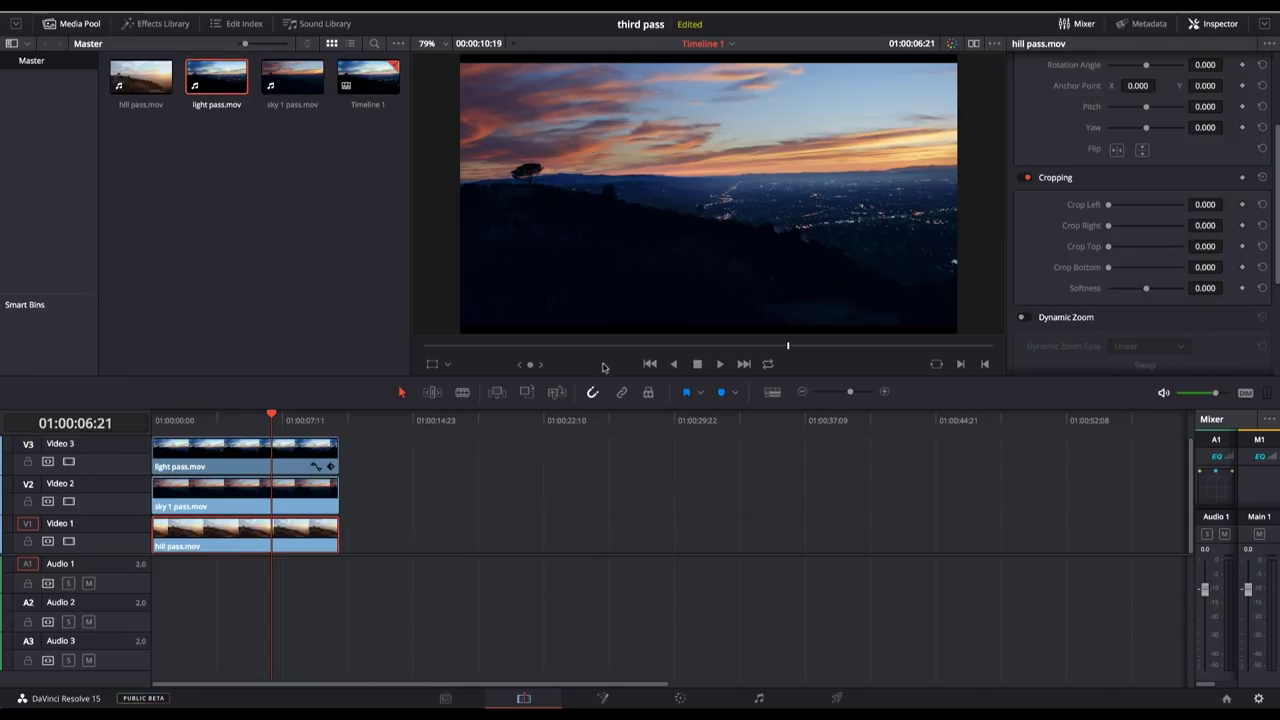
Try a bottom crop of 563.5 with 58.26 softness on the sky 1 pass.mov clip, and reset the cropping.
click(295, 499)
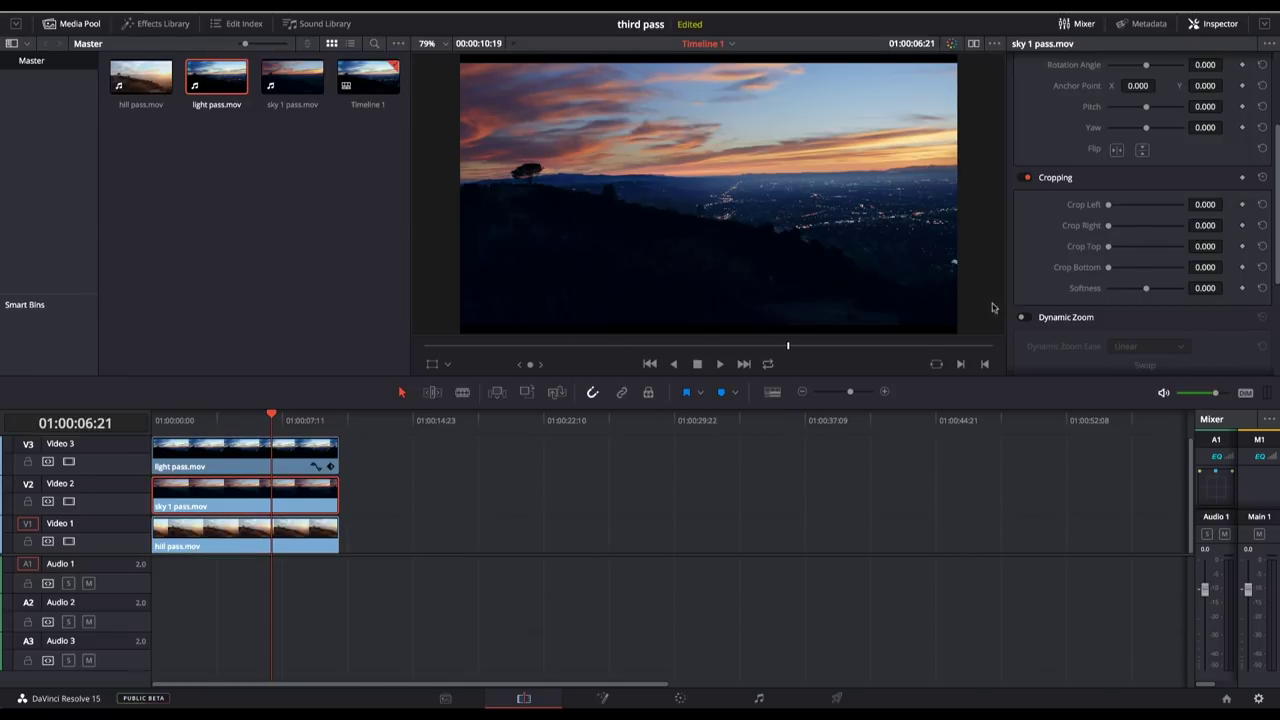
drag(1108, 268, 1146, 268)
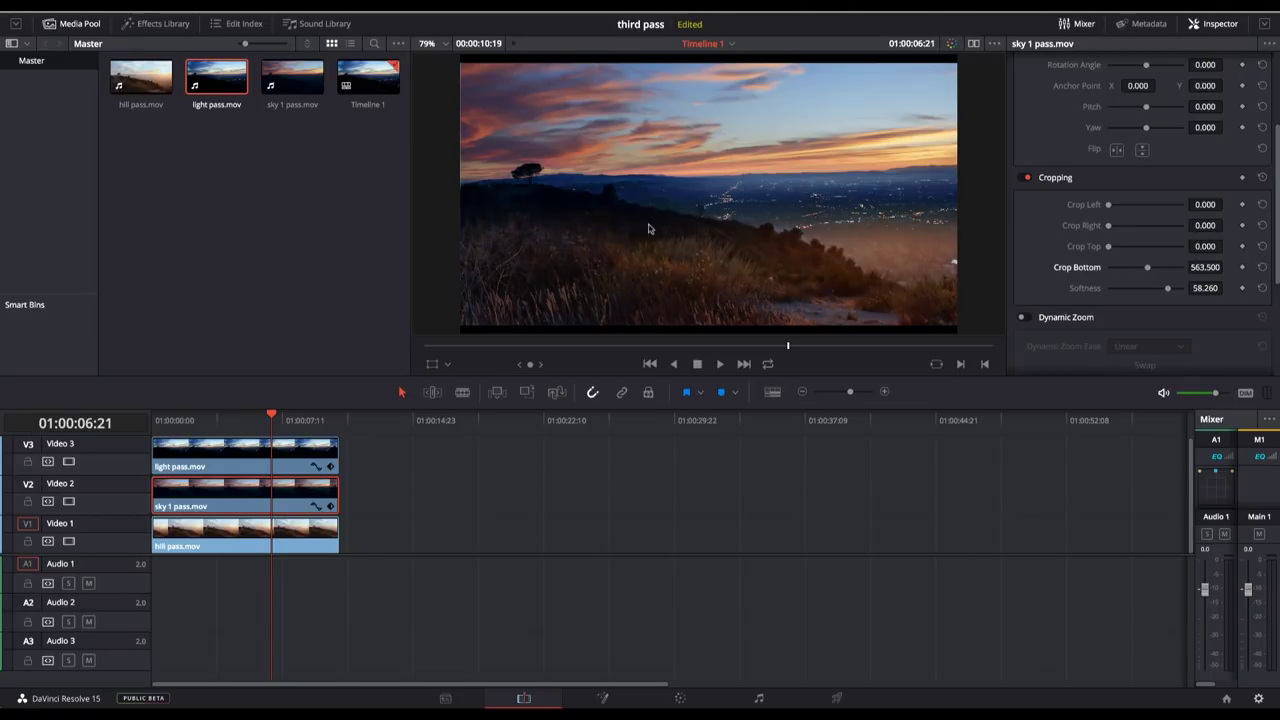
drag(1147, 268, 911, 322)
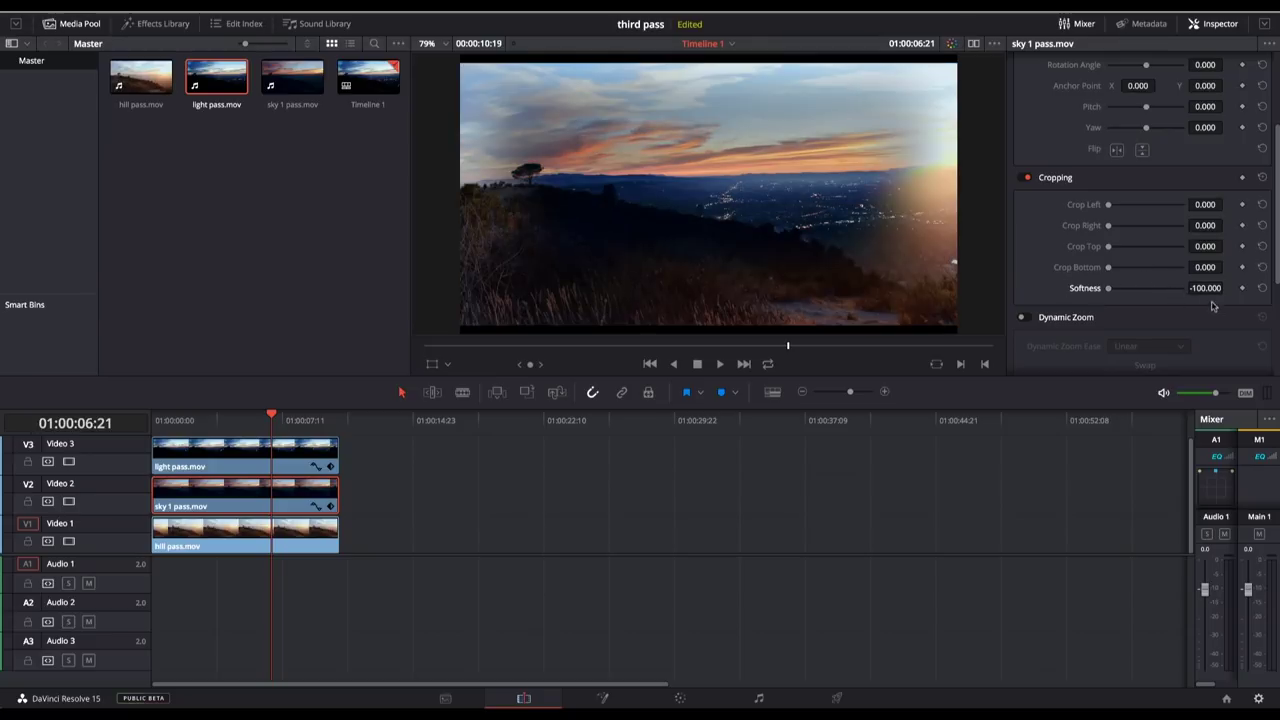
click(1261, 288)
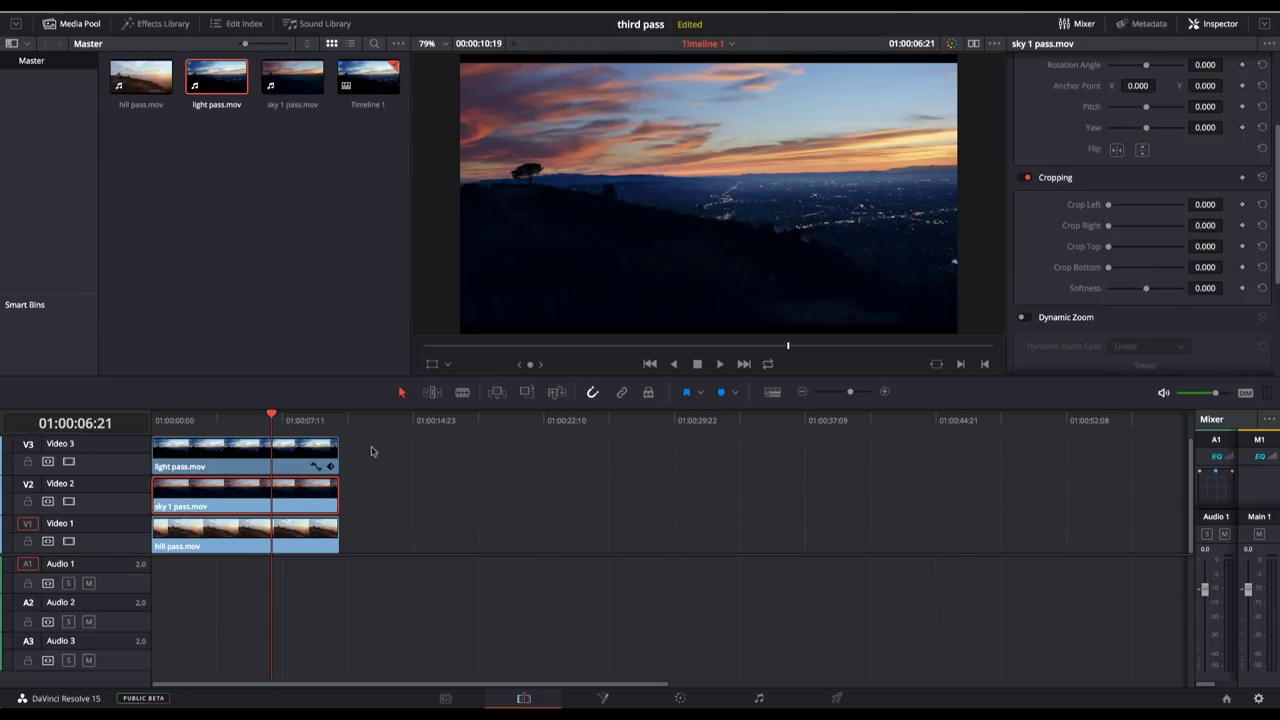
Open the sky 1 pass.mov clip on V2 for grading in the Color page, with the timeline displayed.
click(679, 700)
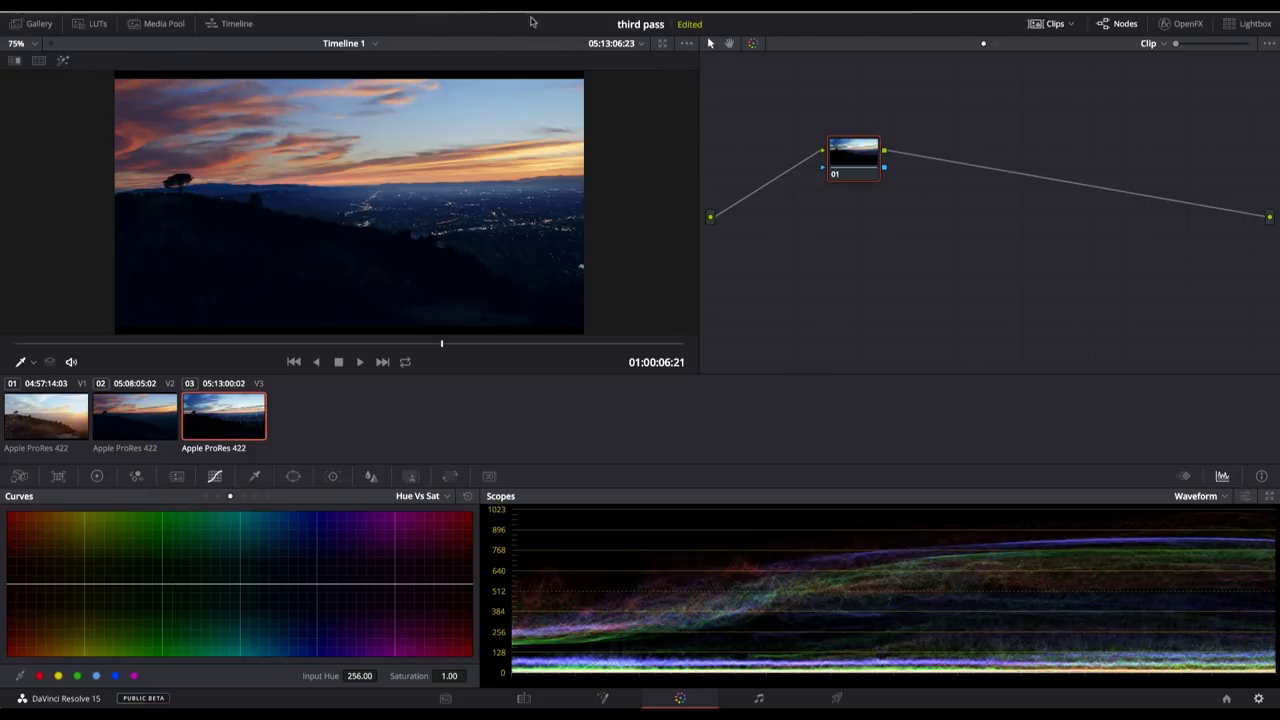
click(229, 26)
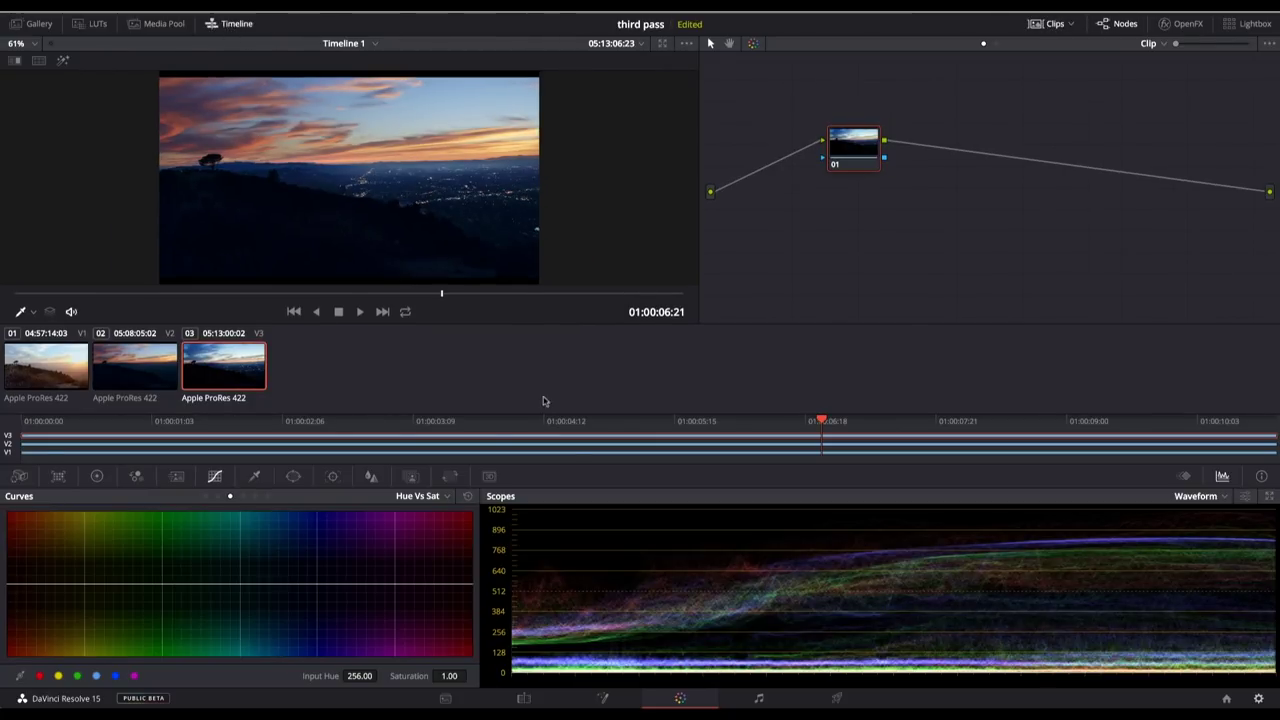
click(585, 445)
click(590, 453)
click(658, 446)
click(668, 438)
click(662, 446)
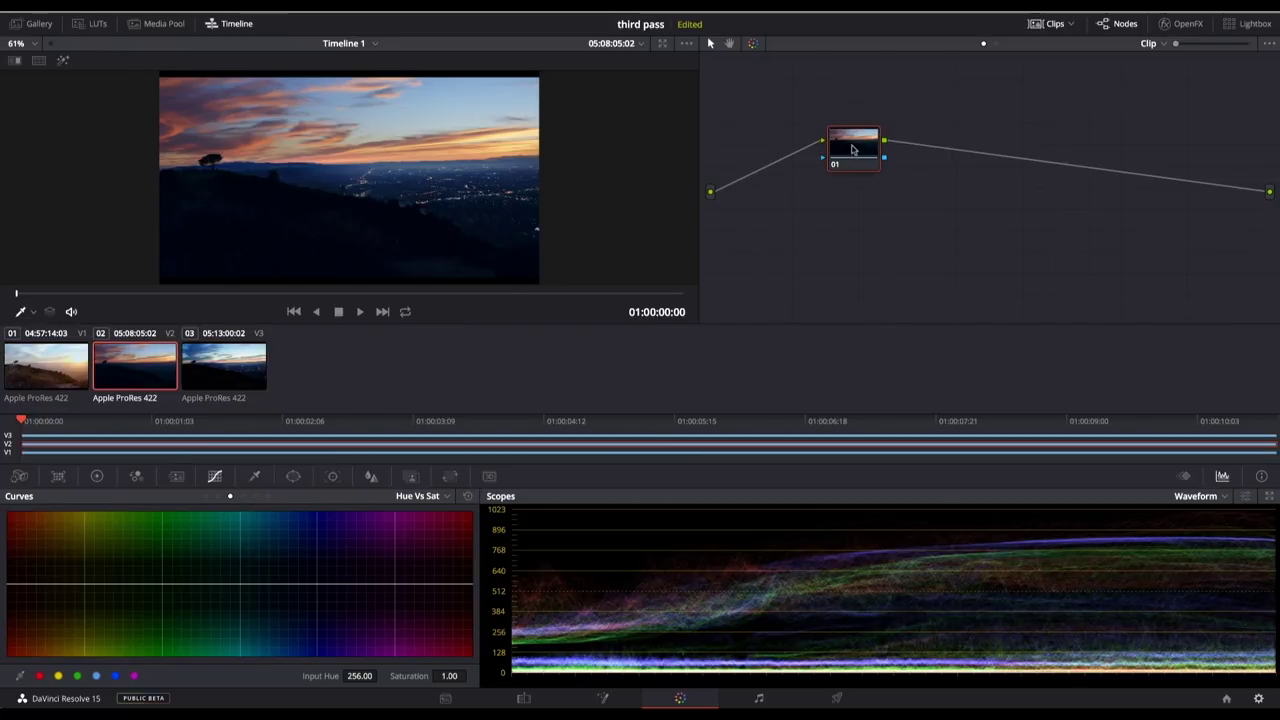
drag(852, 149, 837, 143)
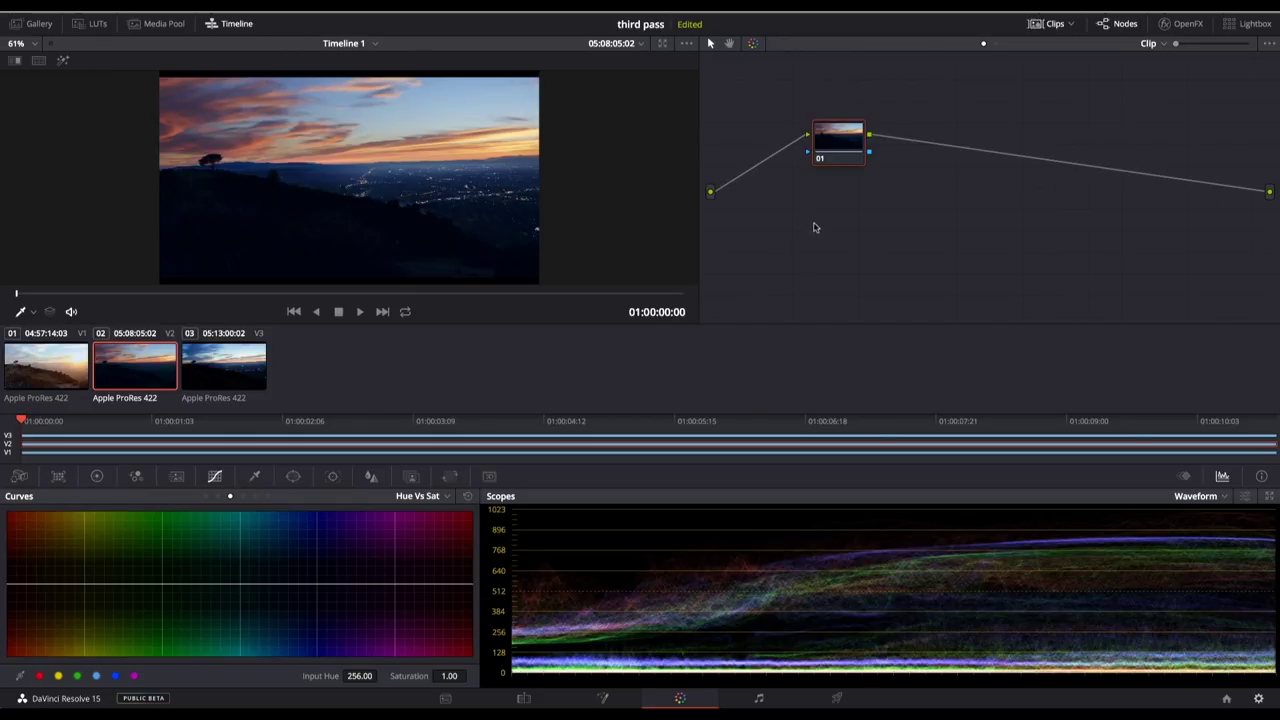
Draw a polygon window on the sky clip that covers the dark hill, its upper edge following the slope.
click(293, 476)
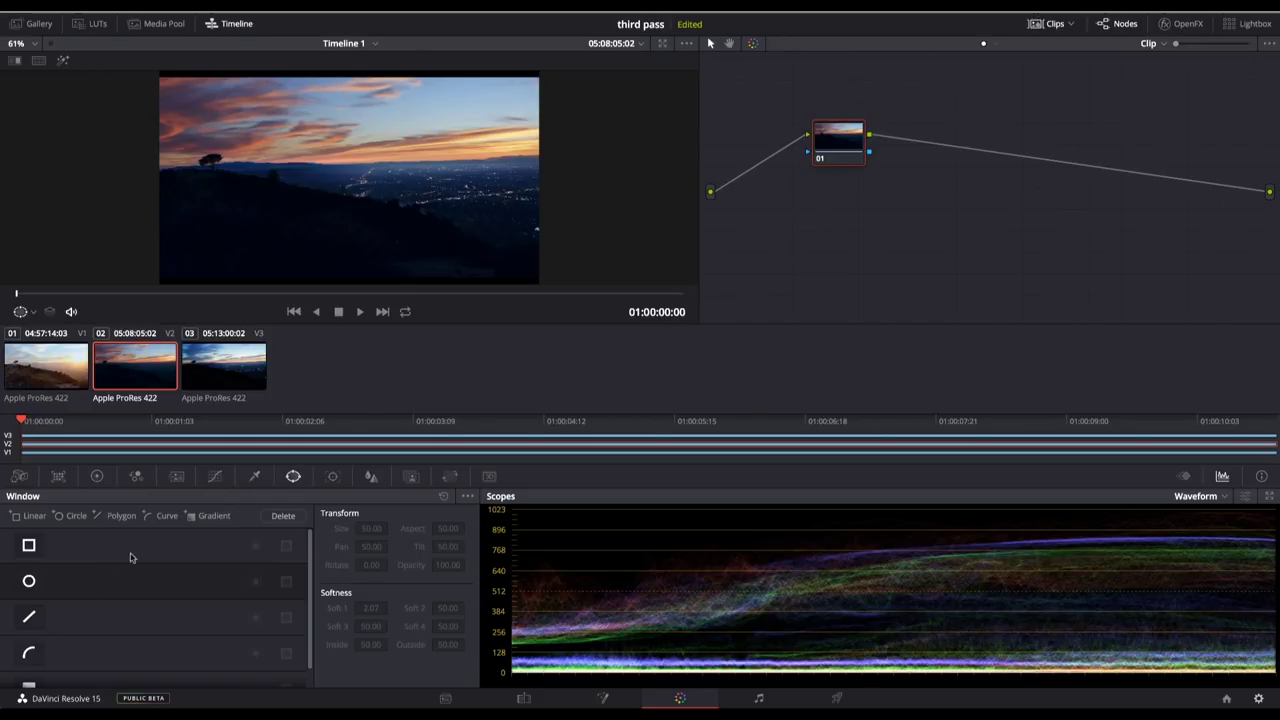
click(29, 618)
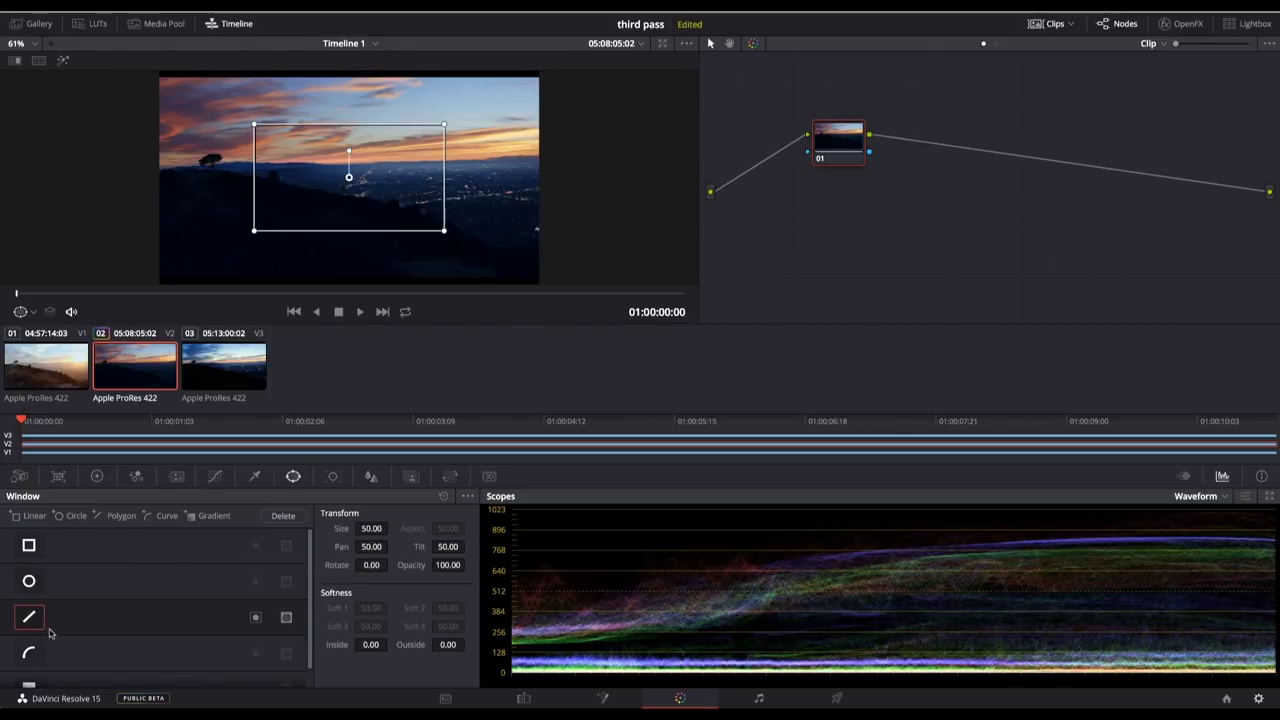
drag(370, 177, 280, 225)
drag(346, 173, 469, 234)
drag(354, 177, 551, 285)
right_click(567, 283)
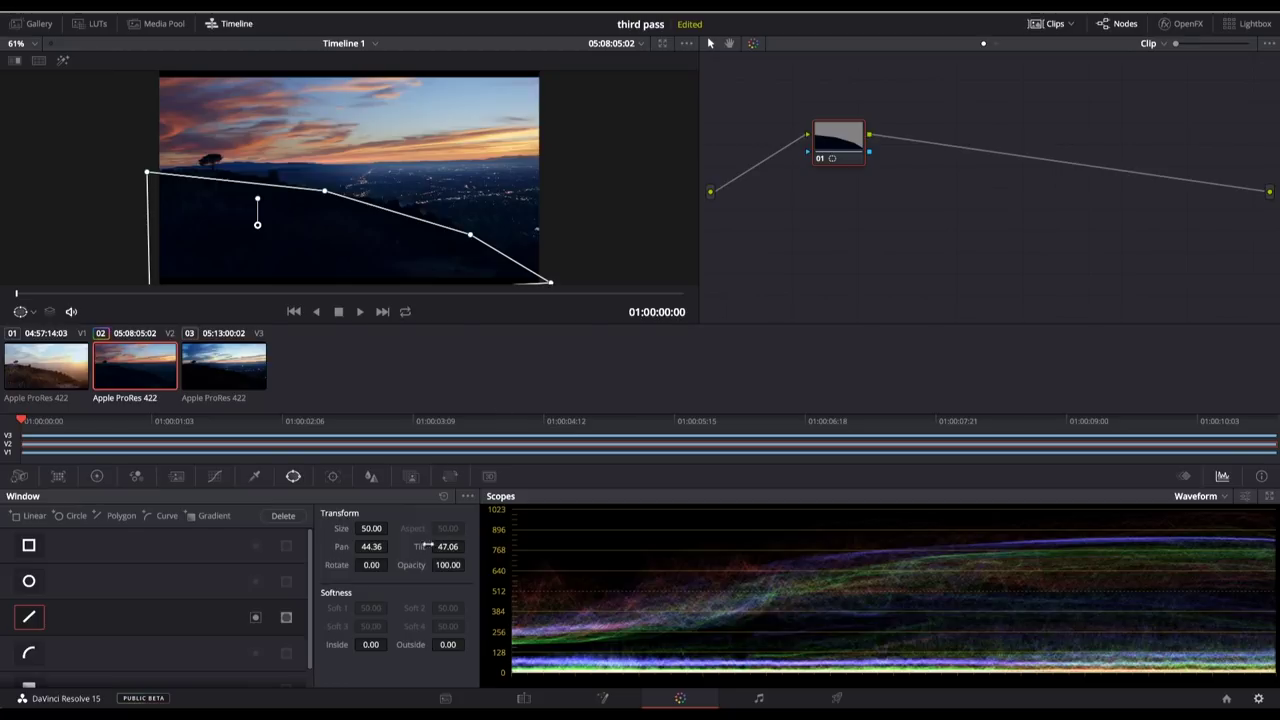
Soften the polygon window's edge with an inside softness of 1.86 and an outside softness of 2.18.
click(370, 476)
click(293, 476)
drag(391, 644, 468, 644)
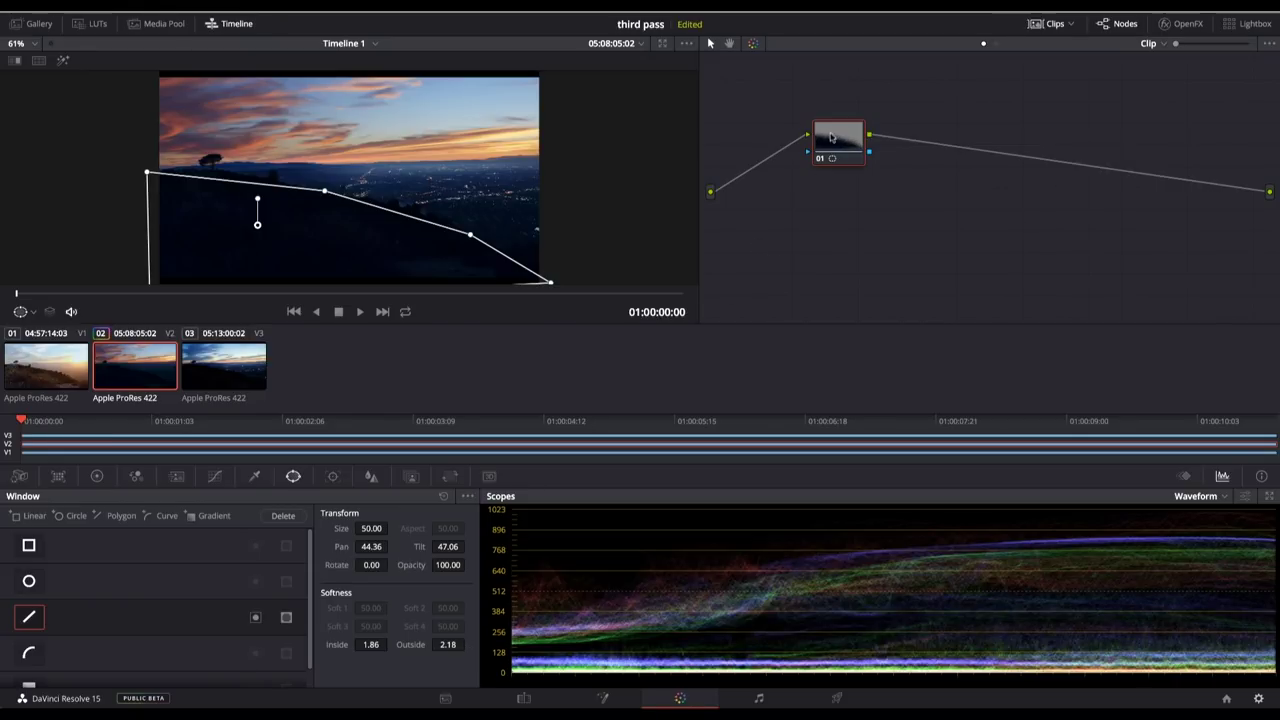
Add an alpha output to the sky clip's node graph and connect node 01's alpha to it.
right_click(1034, 193)
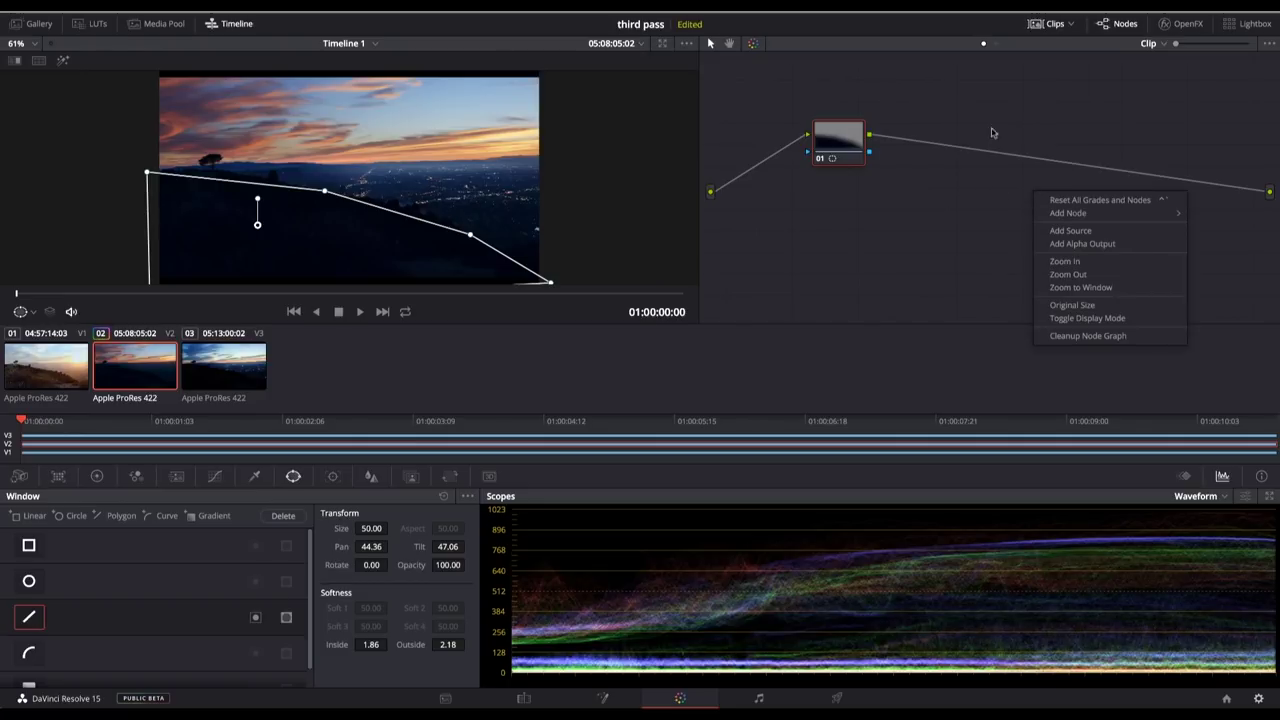
click(1115, 245)
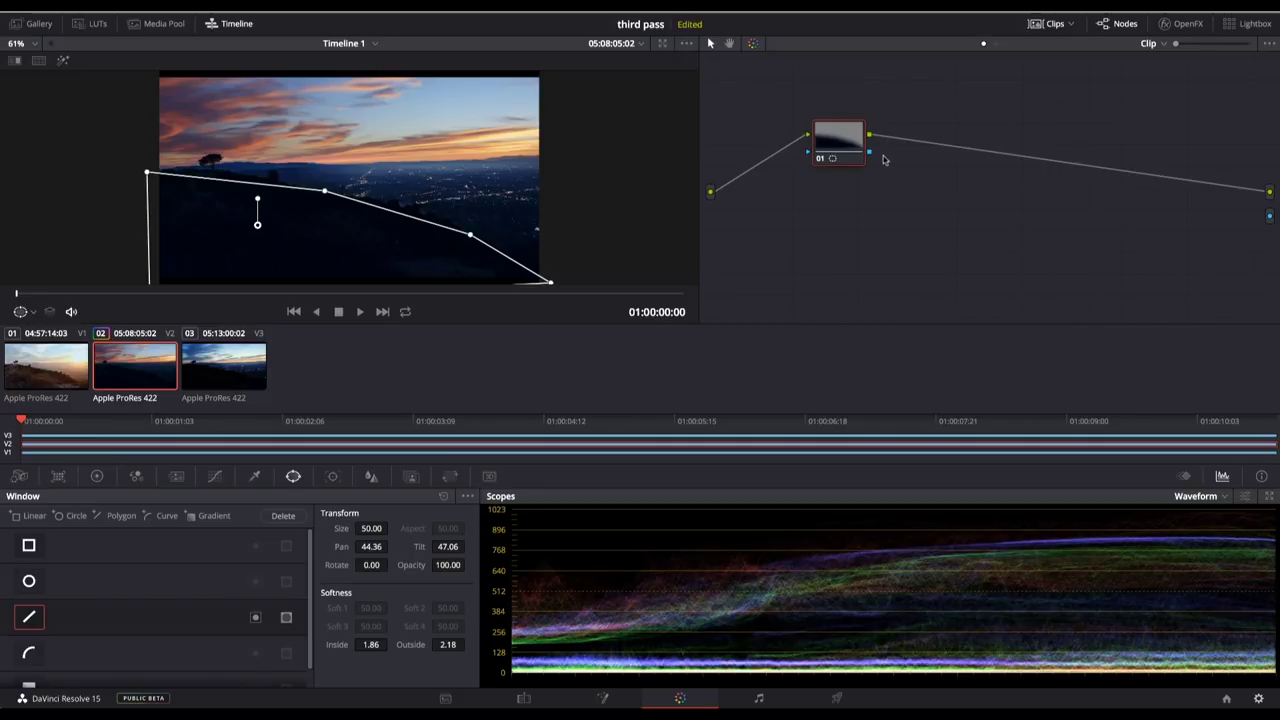
drag(1270, 218, 1269, 216)
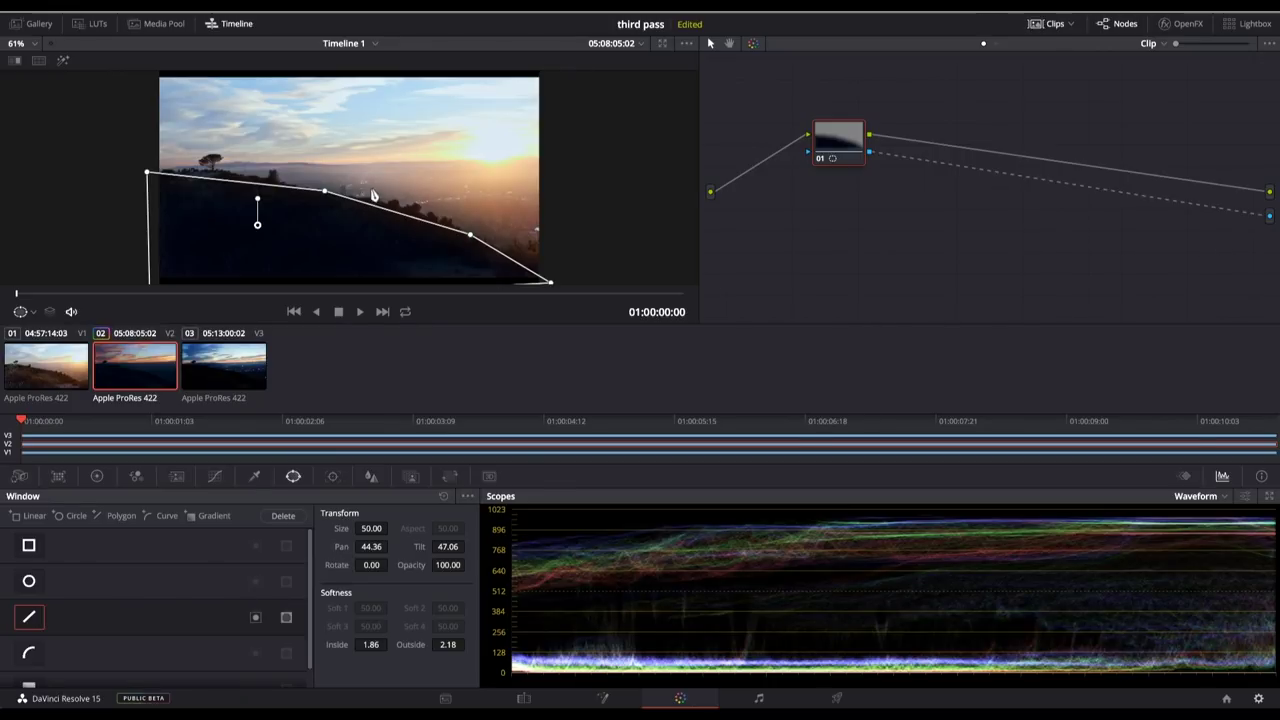
Invert the key output of the sky clip's node 01 and reshape the polygon window's upper edge to follow the hill's slope.
click(410, 477)
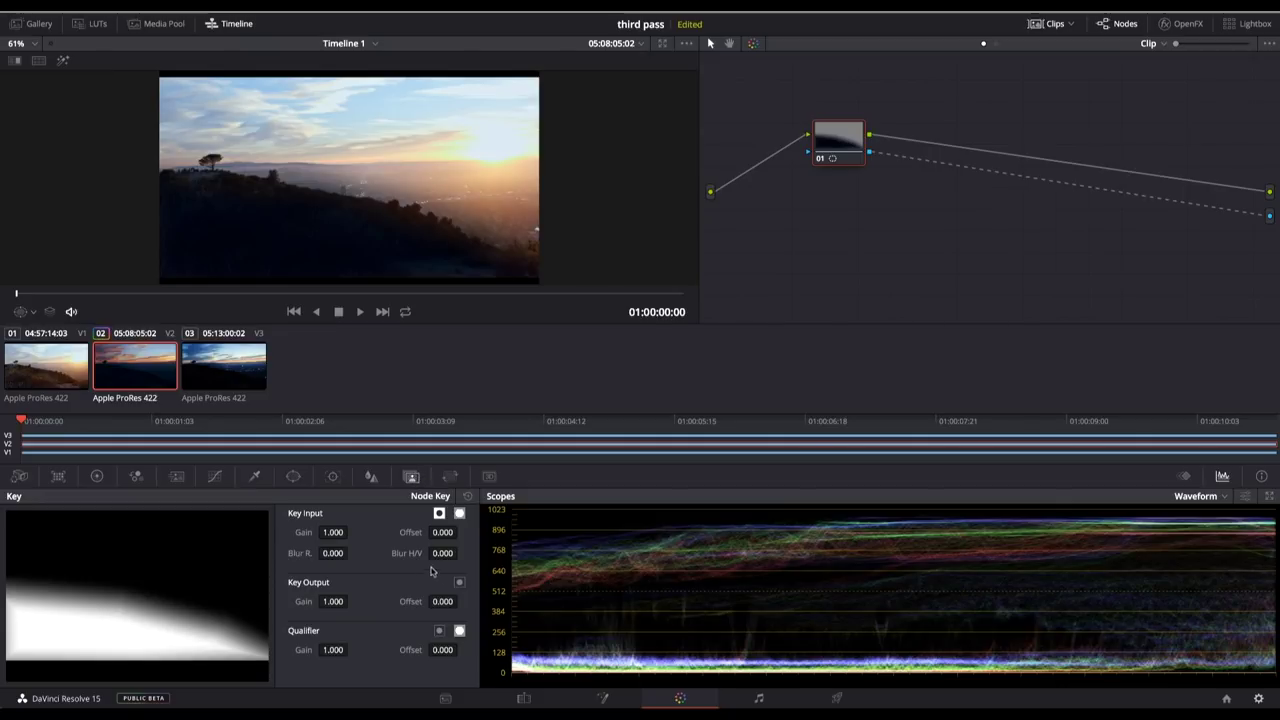
click(459, 584)
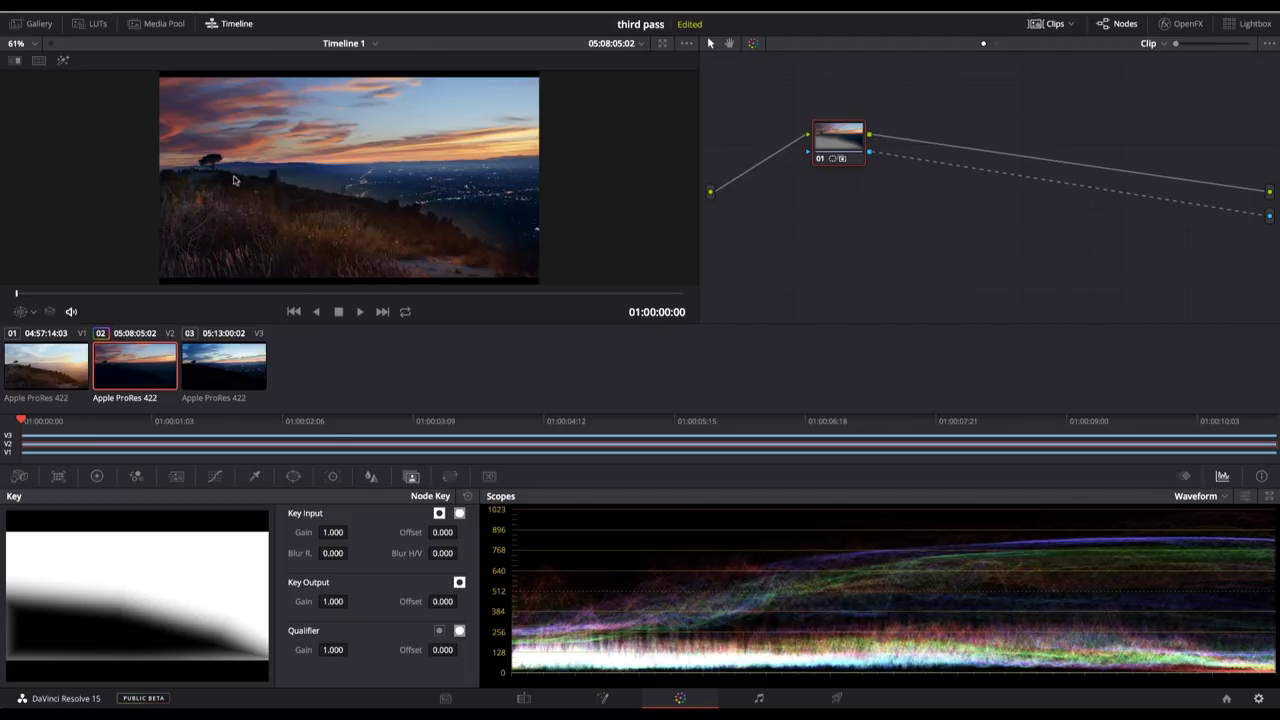
key(alt+w)
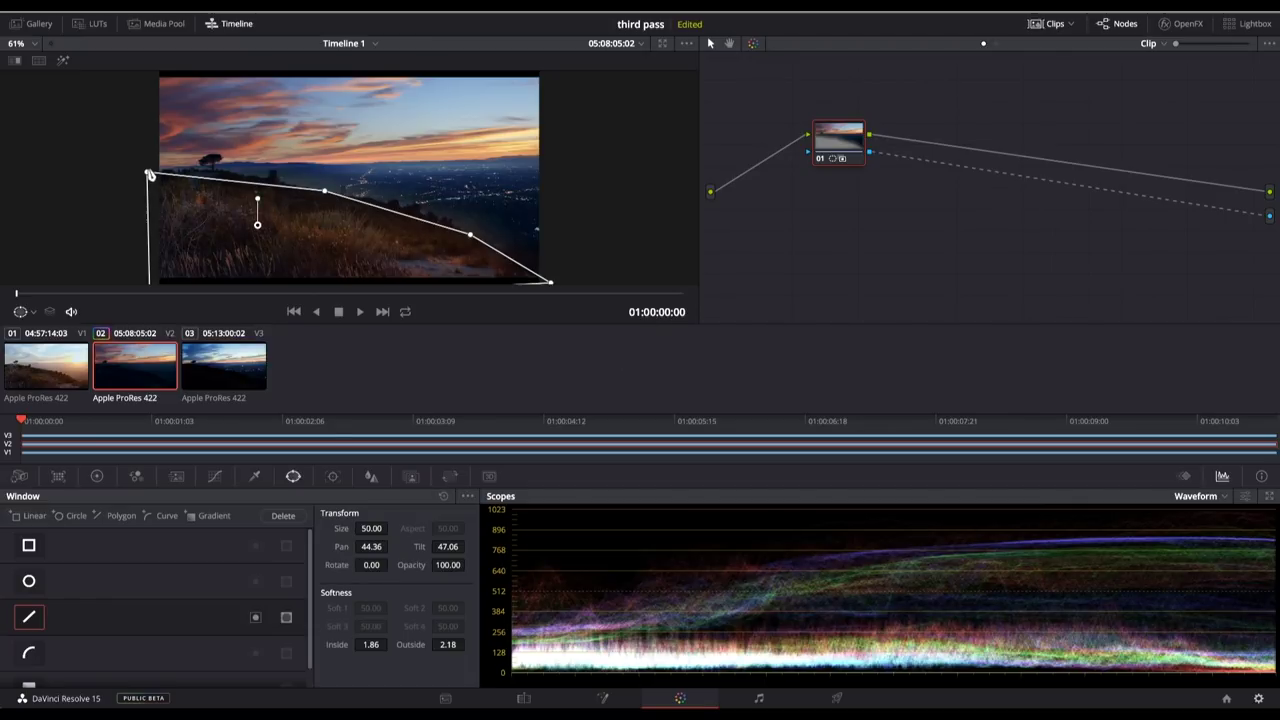
drag(148, 176, 147, 172)
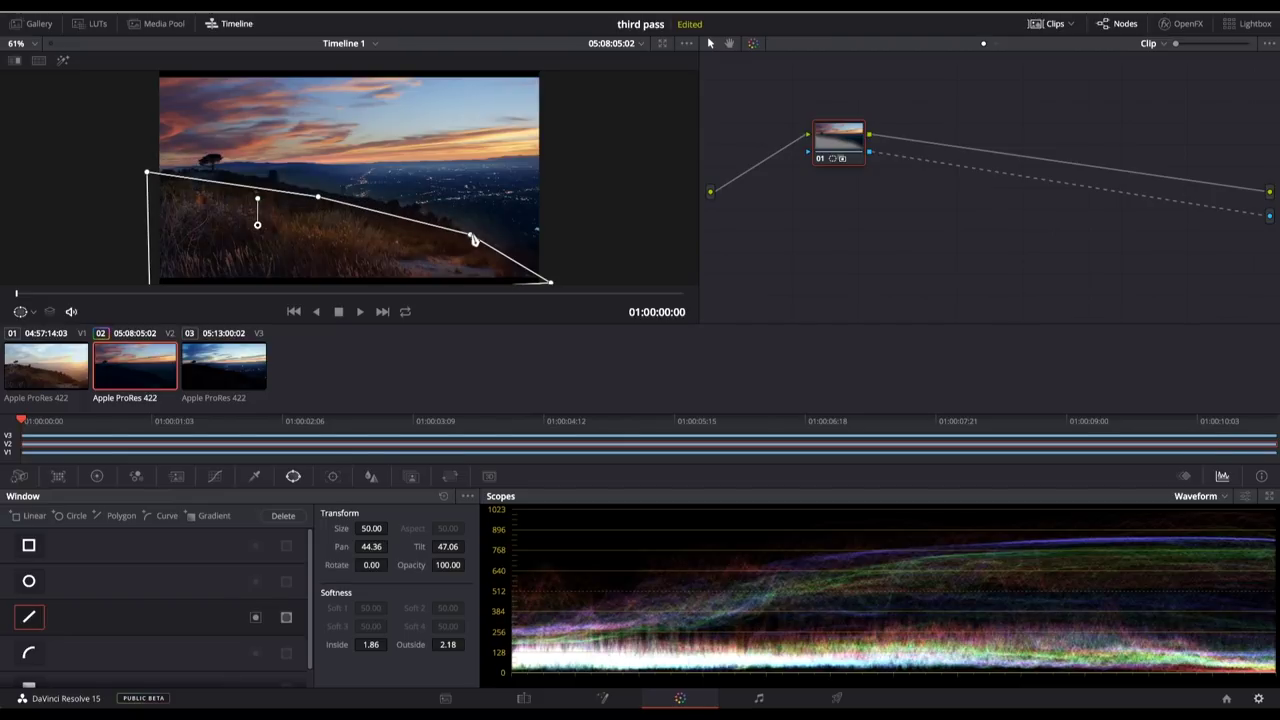
drag(471, 240, 460, 240)
drag(551, 282, 590, 288)
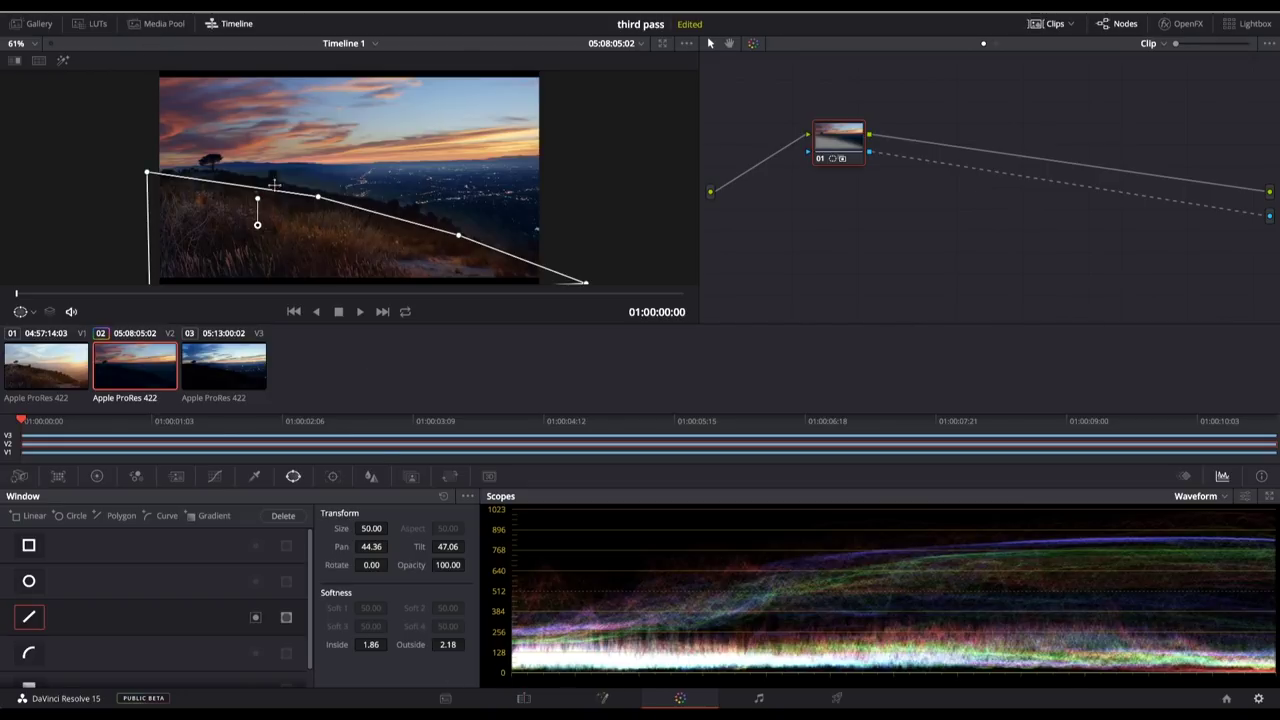
Play the composite on the Edit page and compare it with the light pass on Video 3 turned off and on.
click(526, 700)
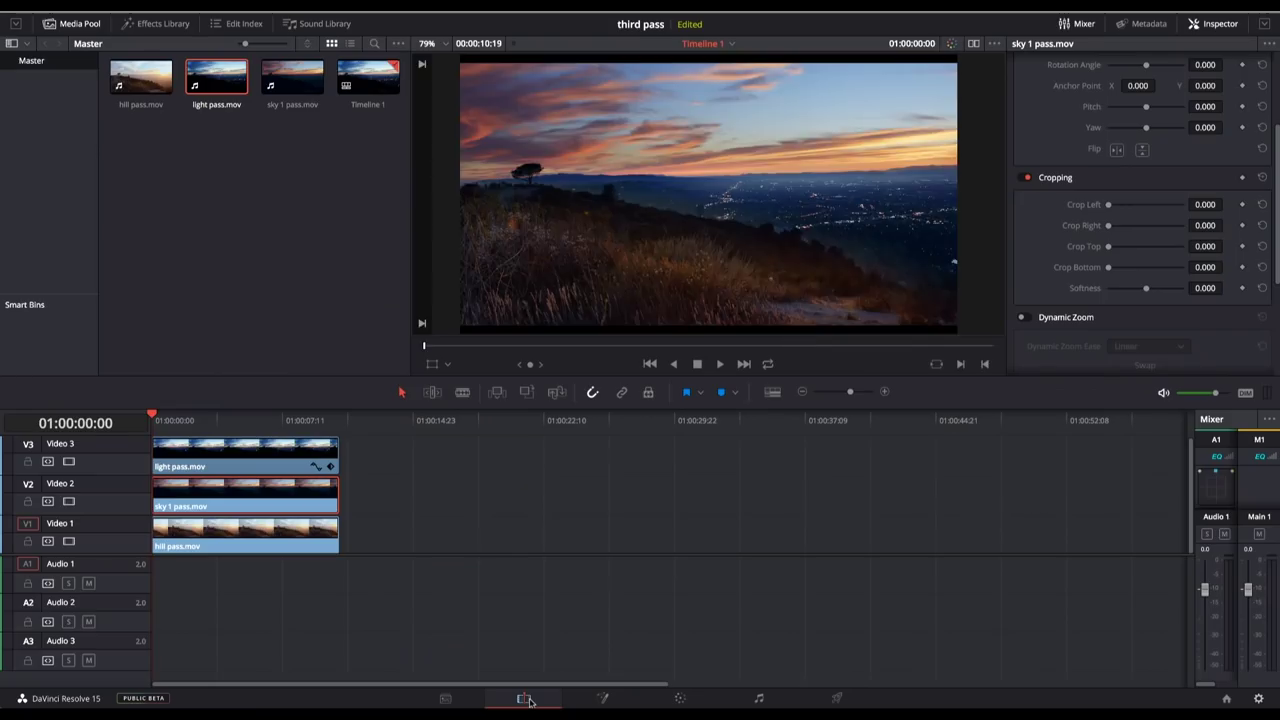
drag(582, 342, 511, 342)
key(space)
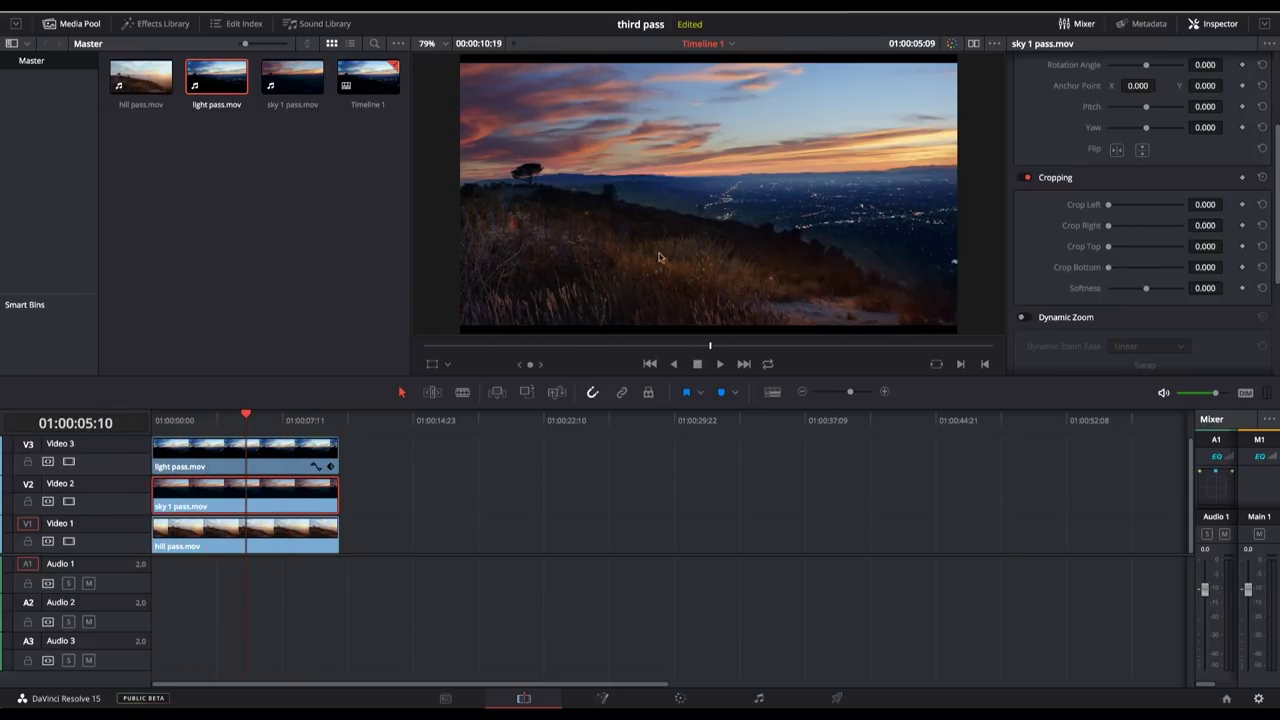
key(shift+v)
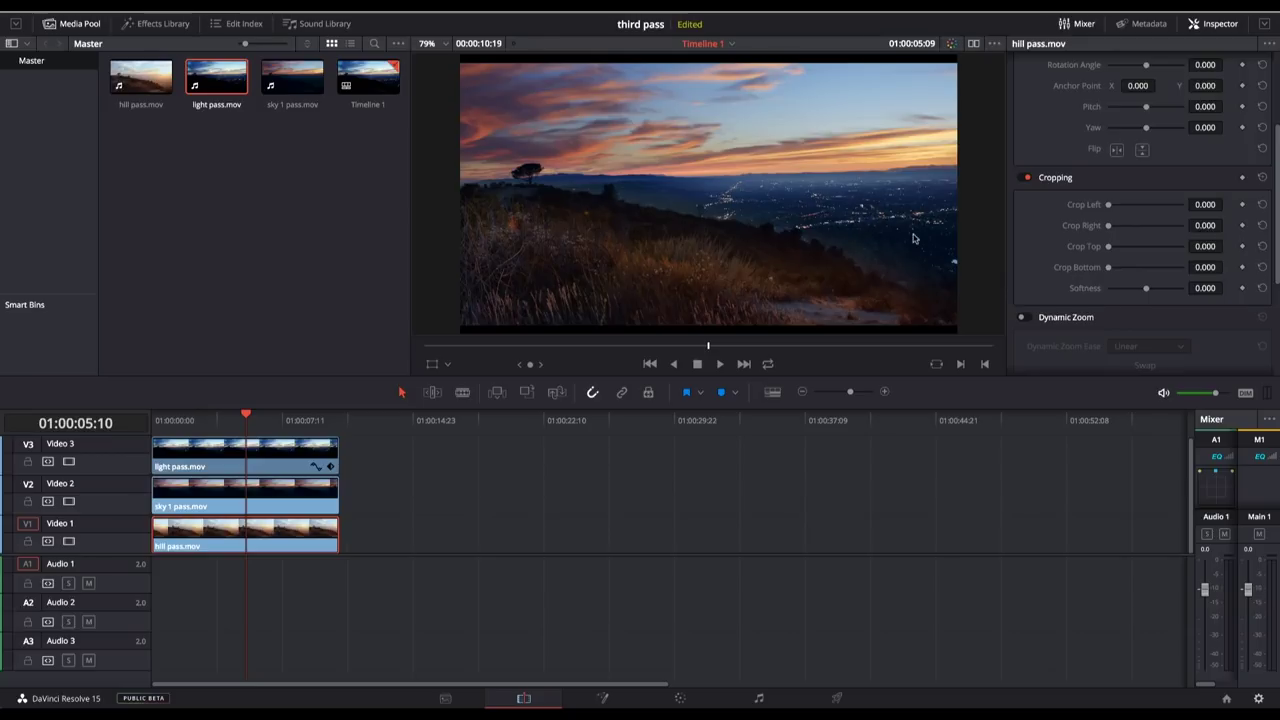
click(68, 461)
click(68, 461)
click(282, 500)
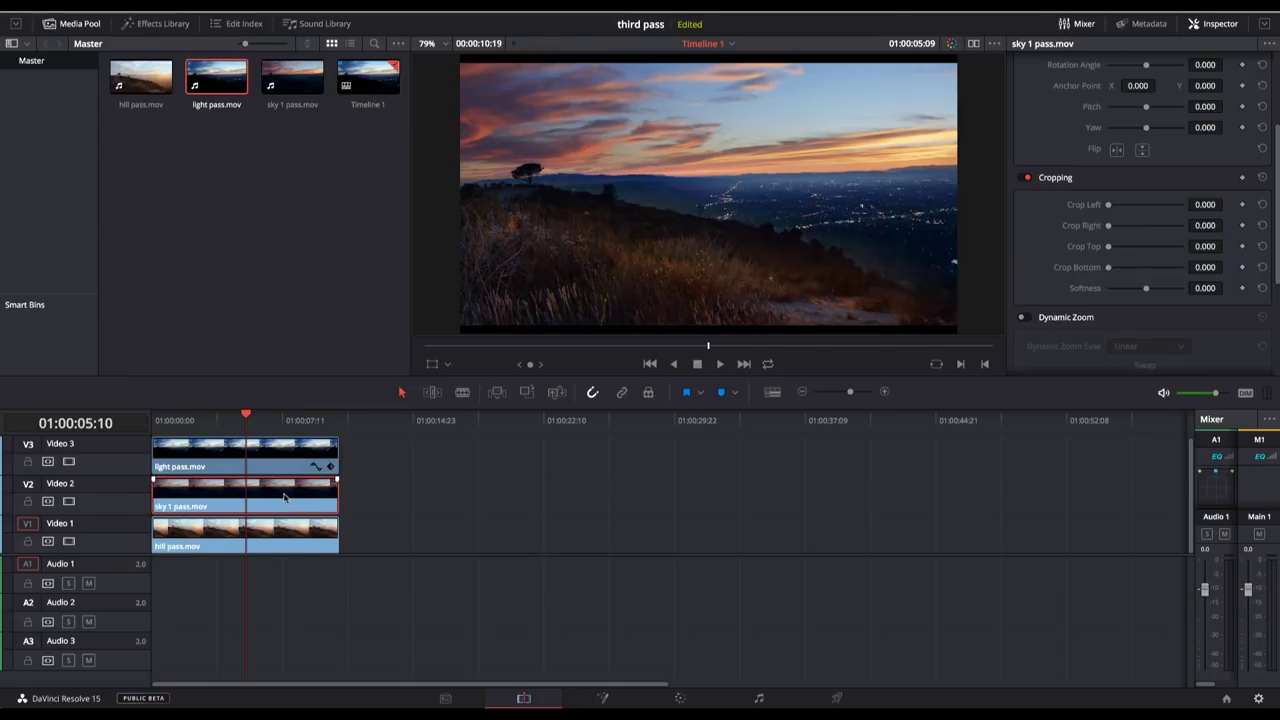
click(252, 536)
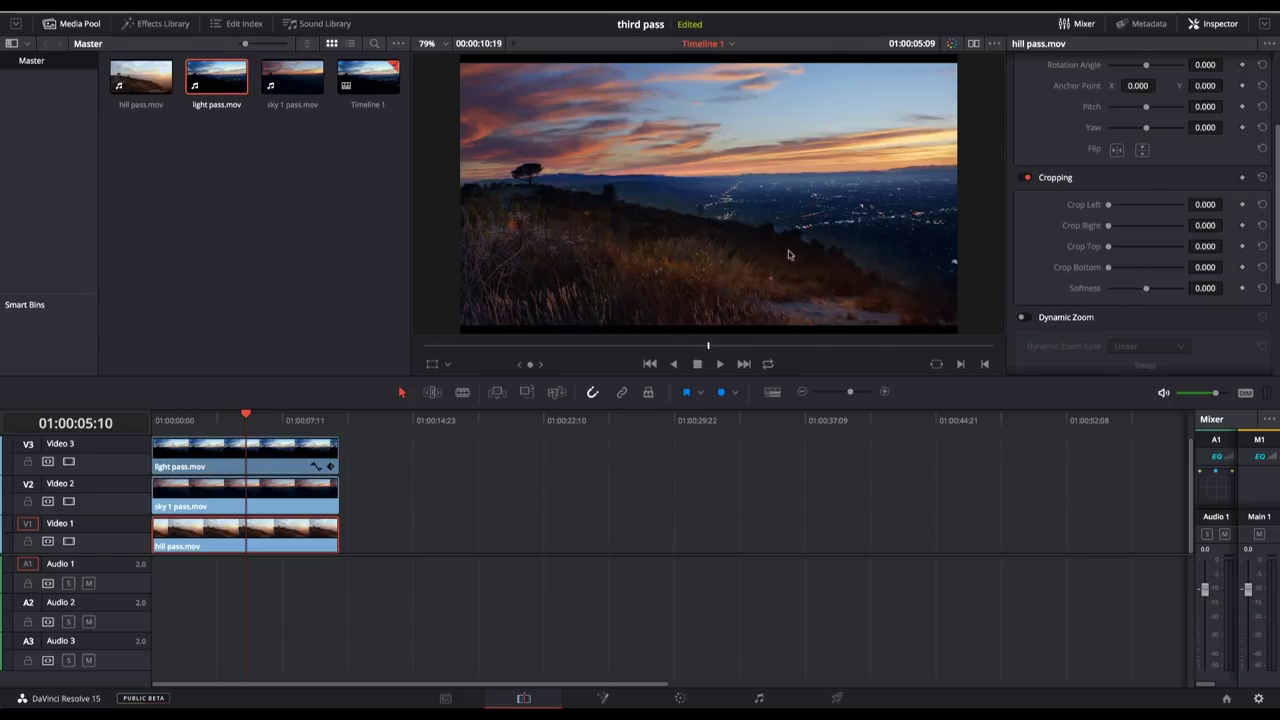
Darken the hill pass clip in the Color page with lift at -0.01, gamma at -0.07 and gain at 0.92.
click(680, 699)
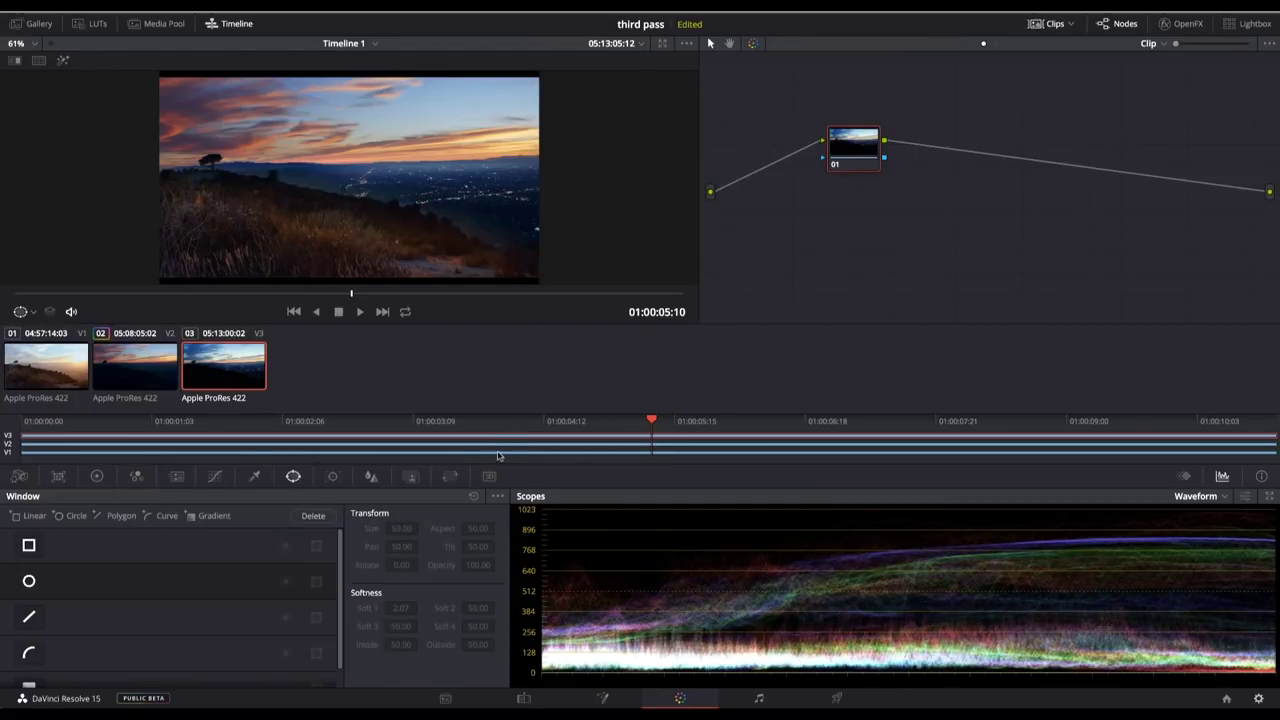
key(Home)
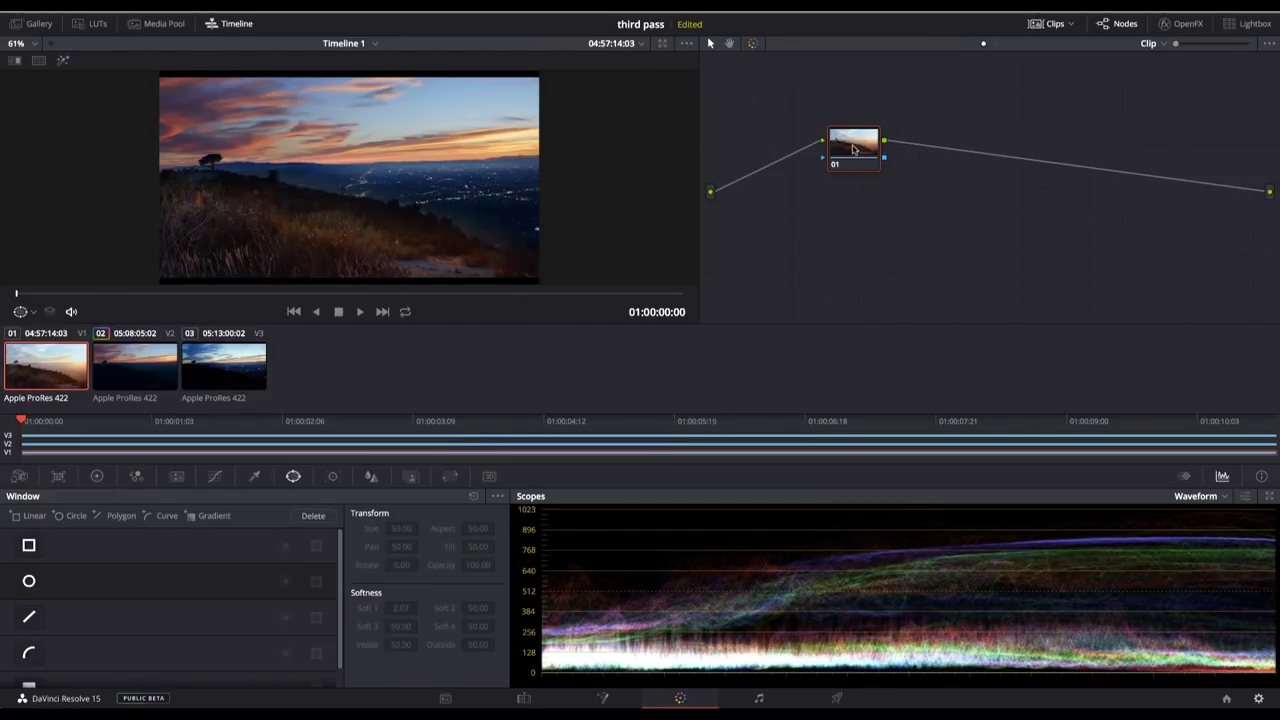
click(97, 476)
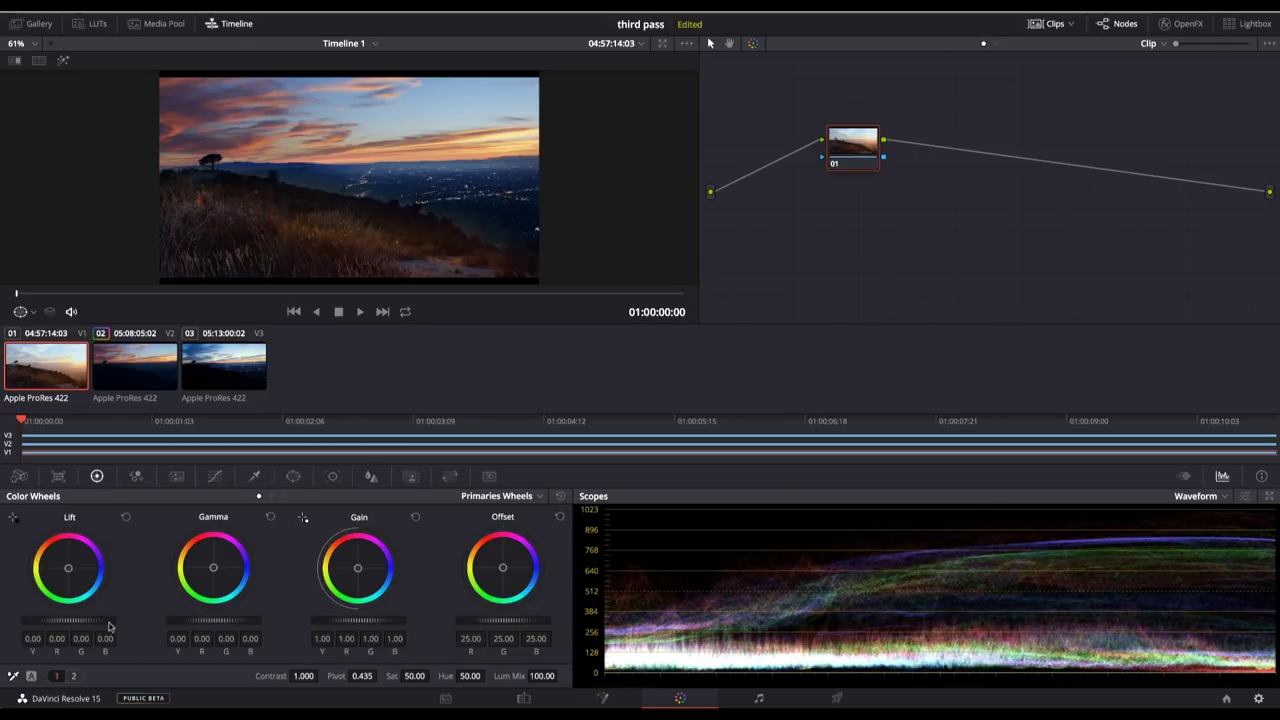
drag(241, 625, 218, 625)
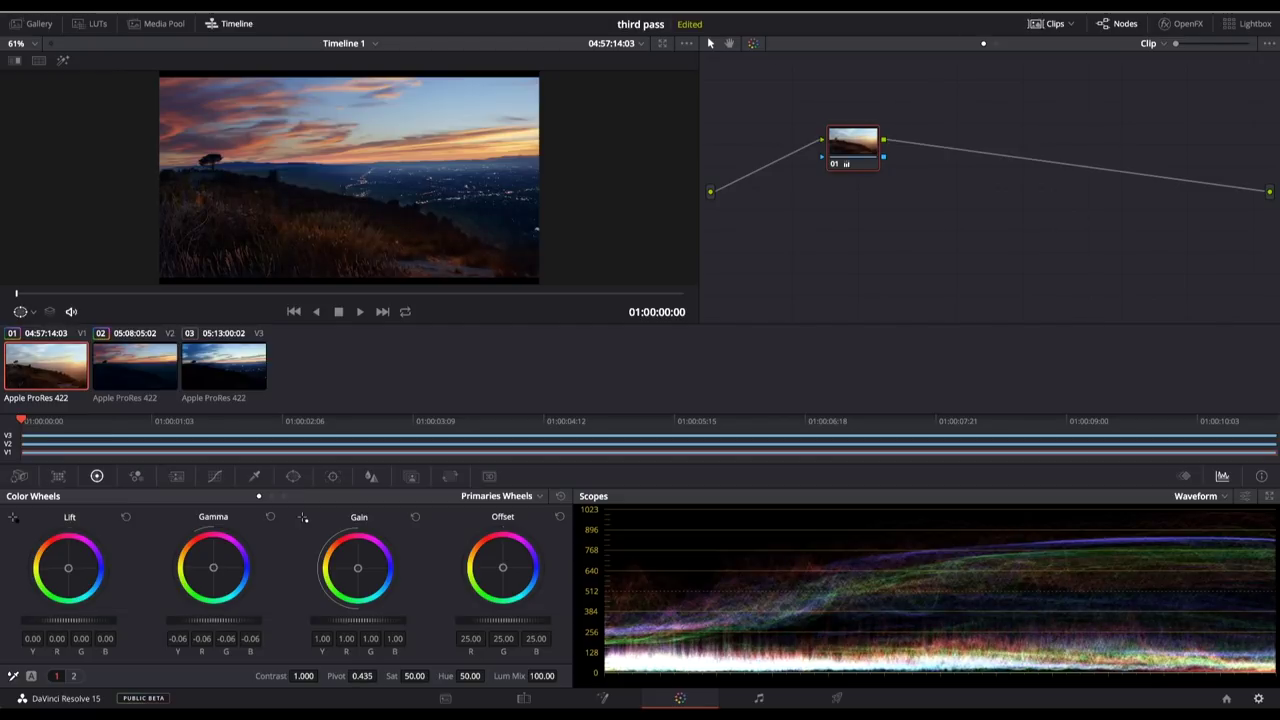
drag(68, 620, 62, 620)
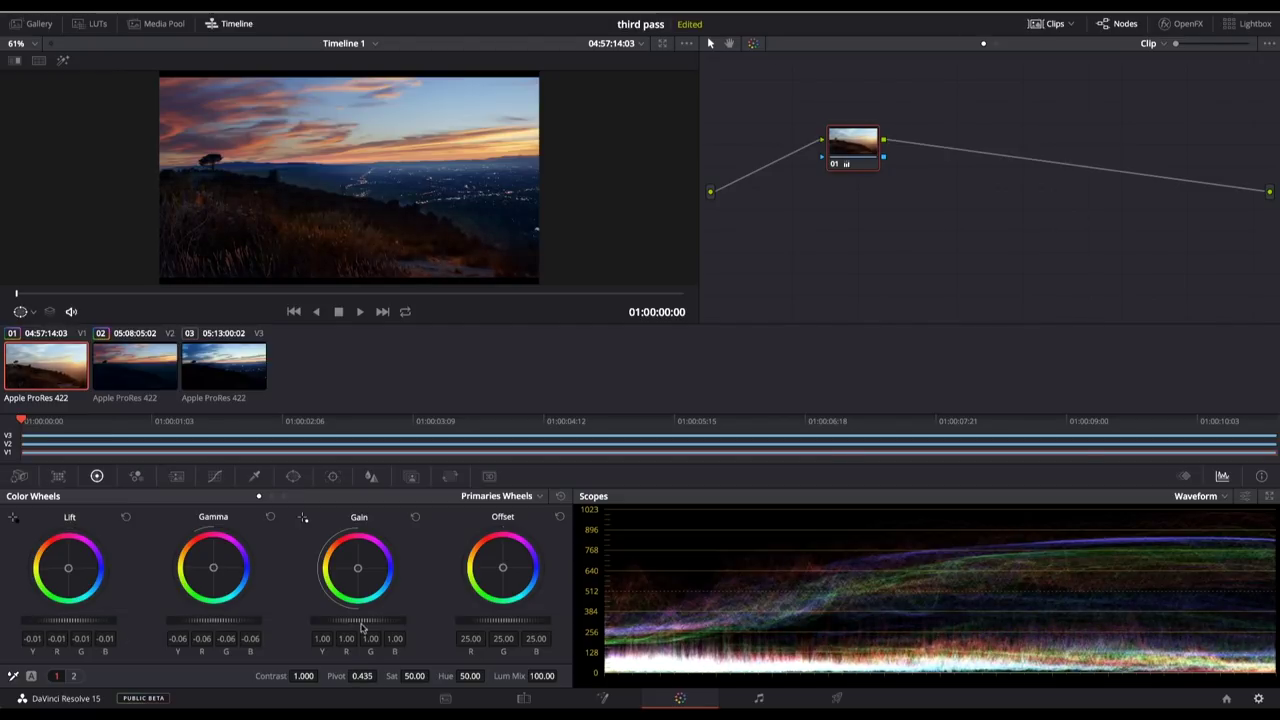
drag(358, 620, 340, 620)
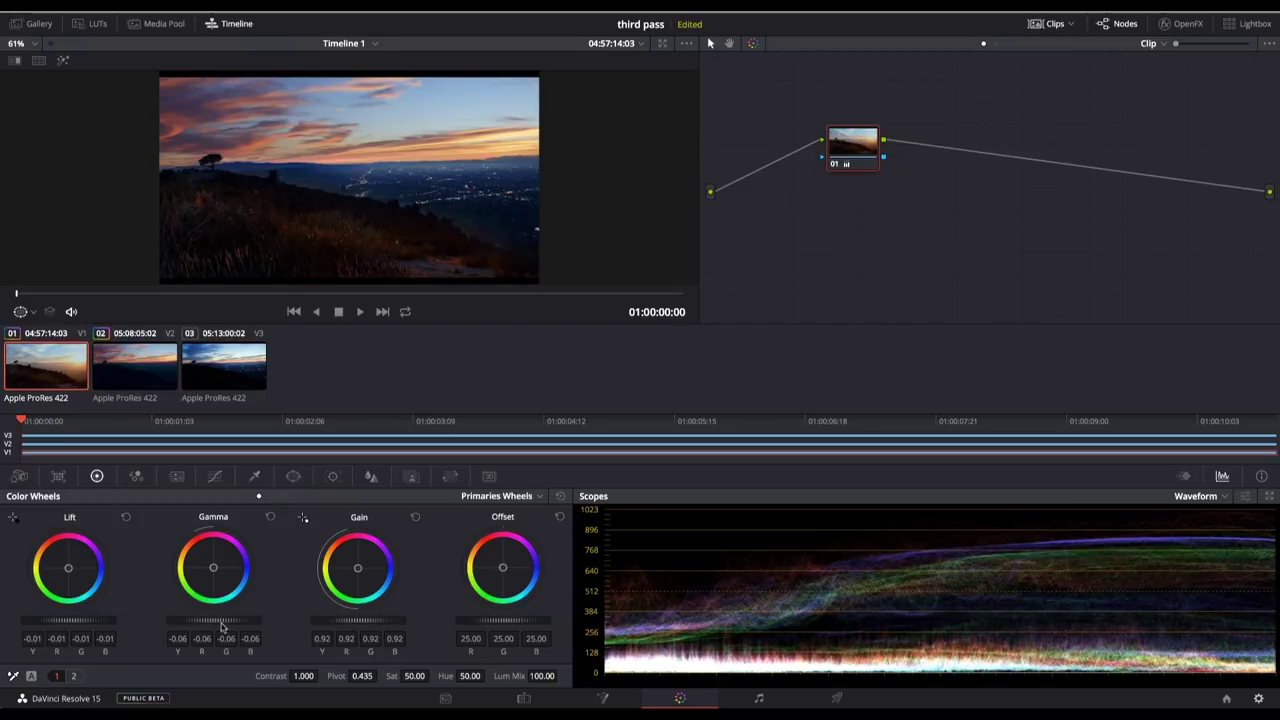
drag(190, 621, 185, 621)
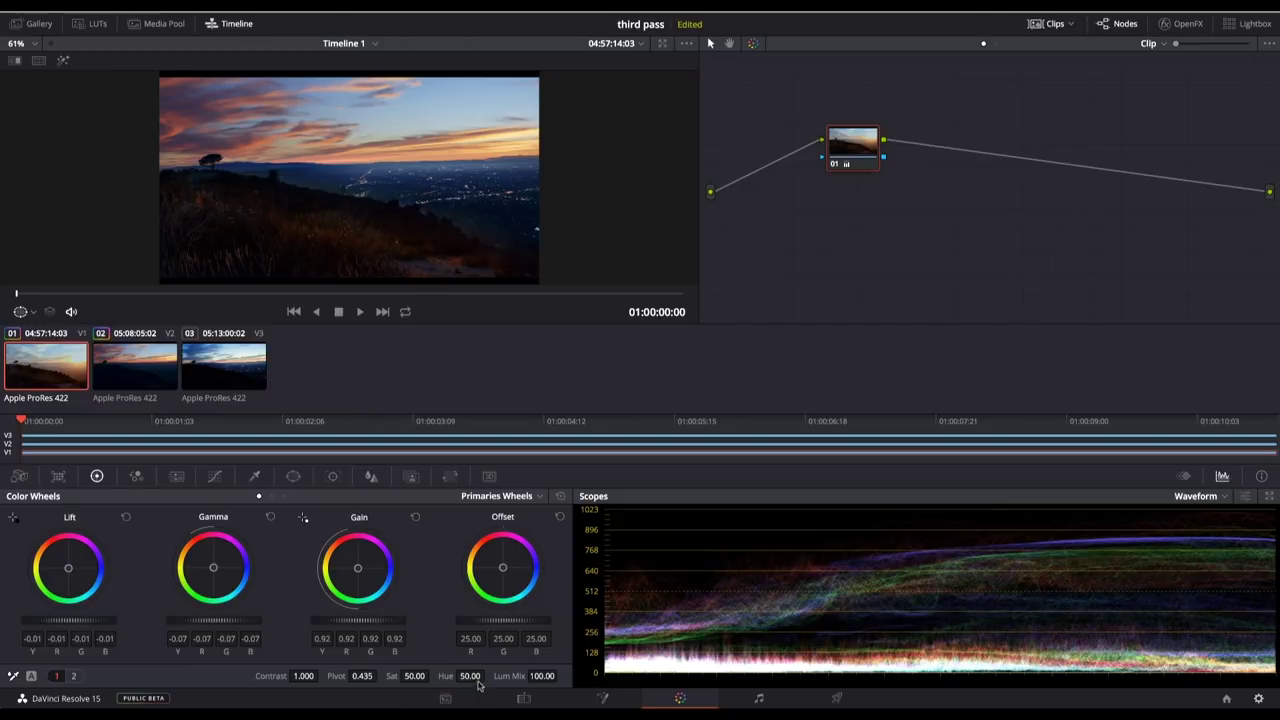
Set the saturation to 39.00 on the hill pass clip and to 34.40 on the light pass clip.
drag(414, 676, 396, 676)
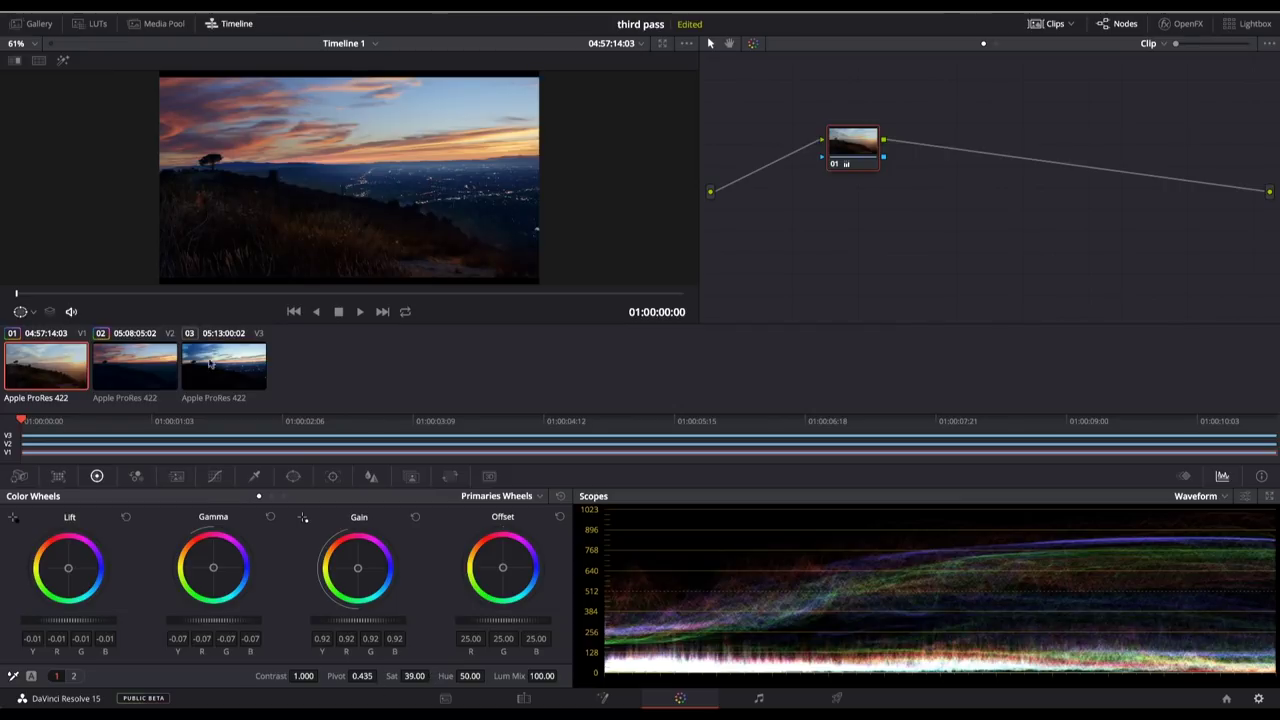
click(230, 367)
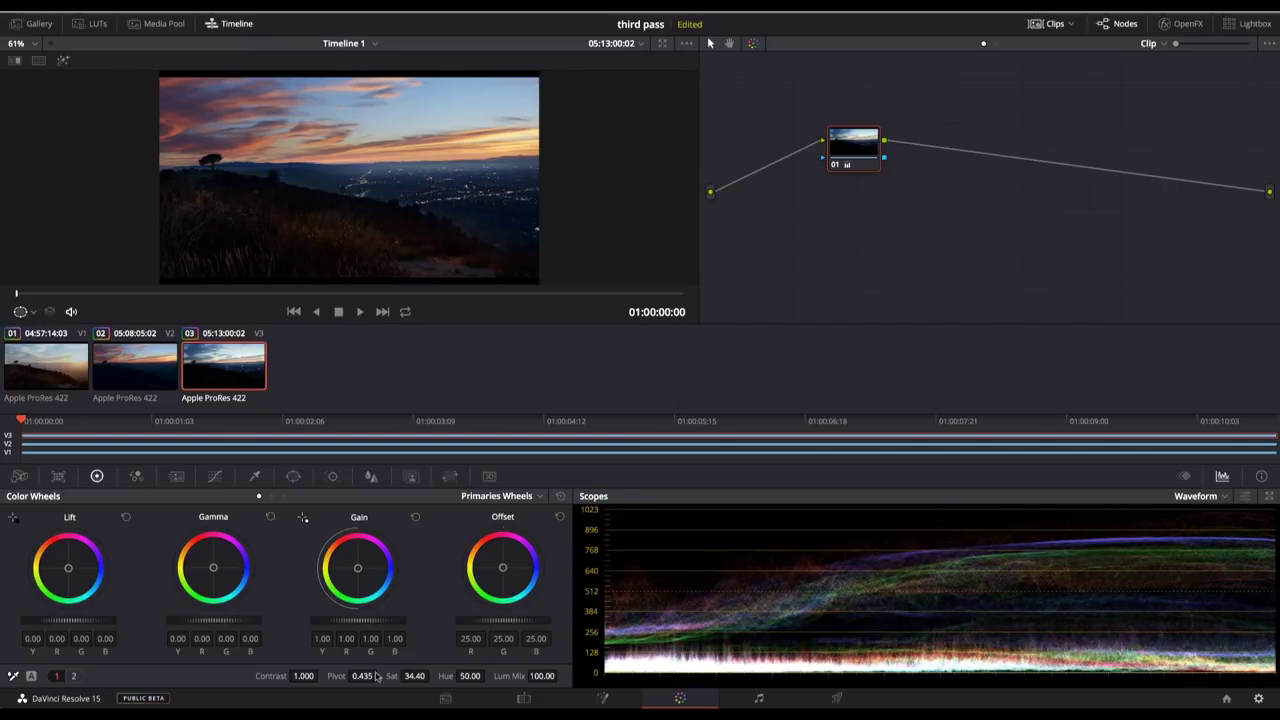
Return to the Edit page, hide the Inspector, and toggle Video 3 and Video 1 to compare the composite's layers.
click(524, 699)
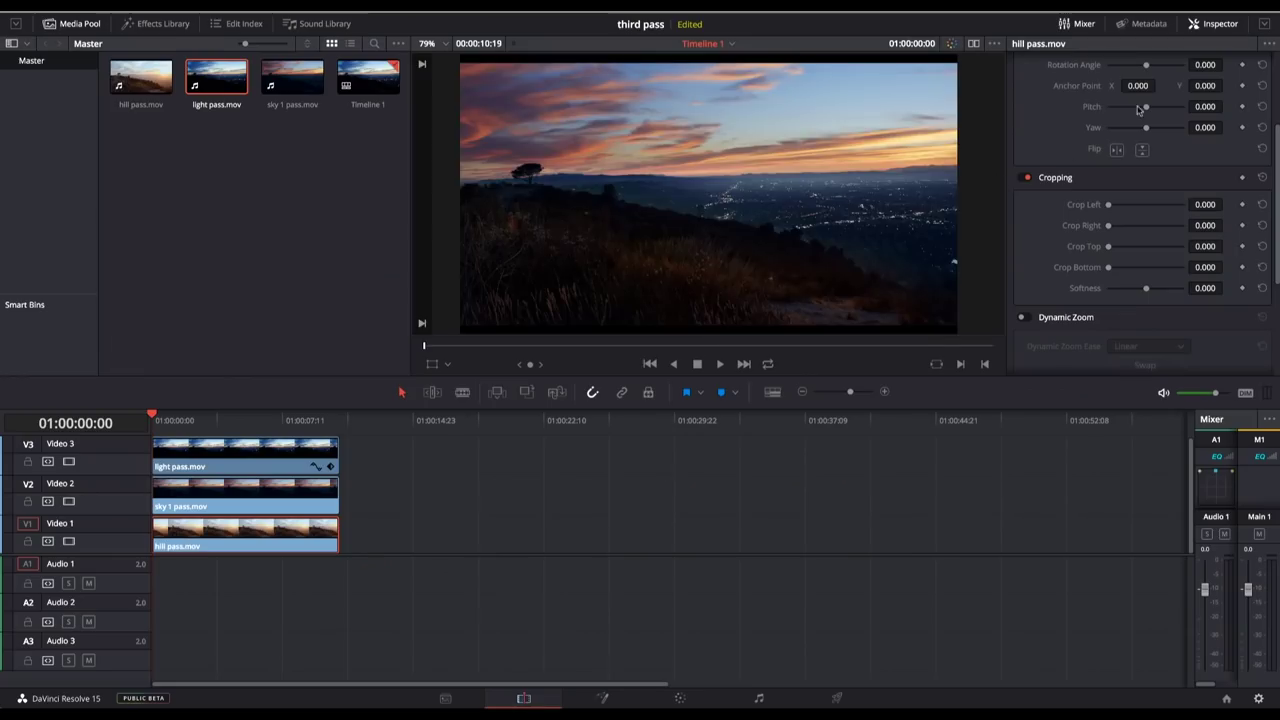
click(1213, 23)
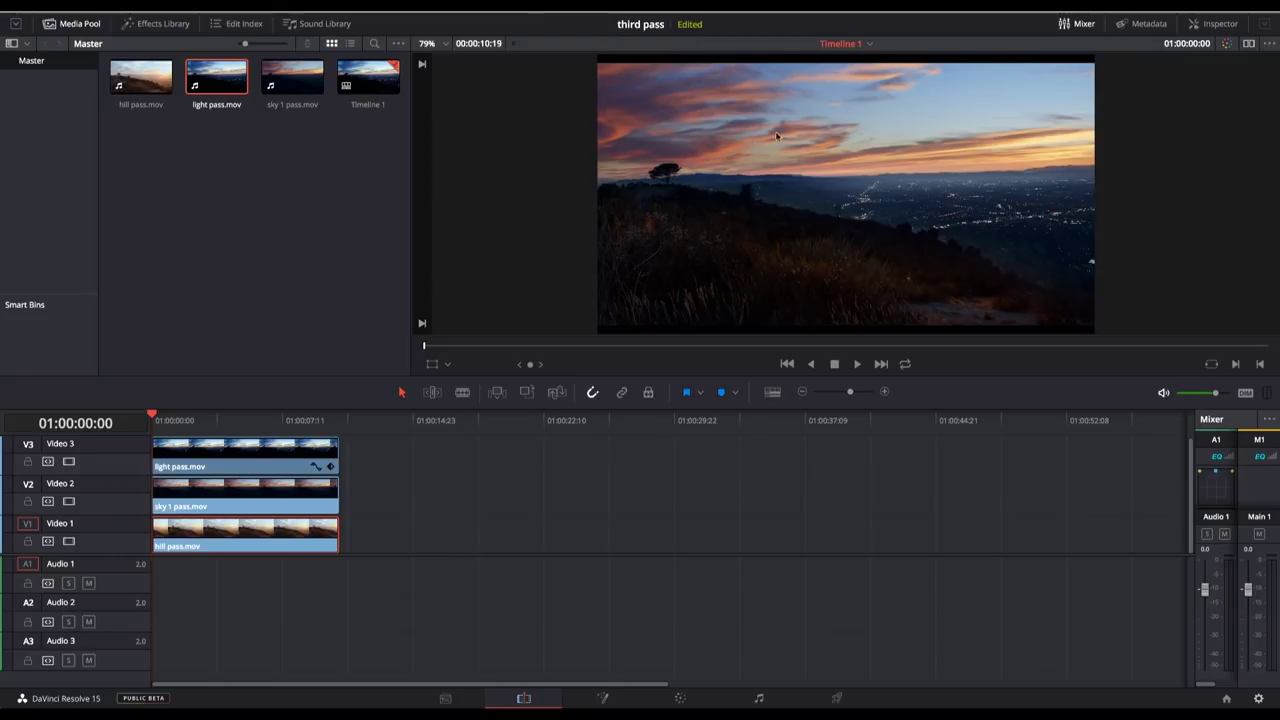
click(68, 461)
click(68, 461)
click(68, 461)
click(68, 541)
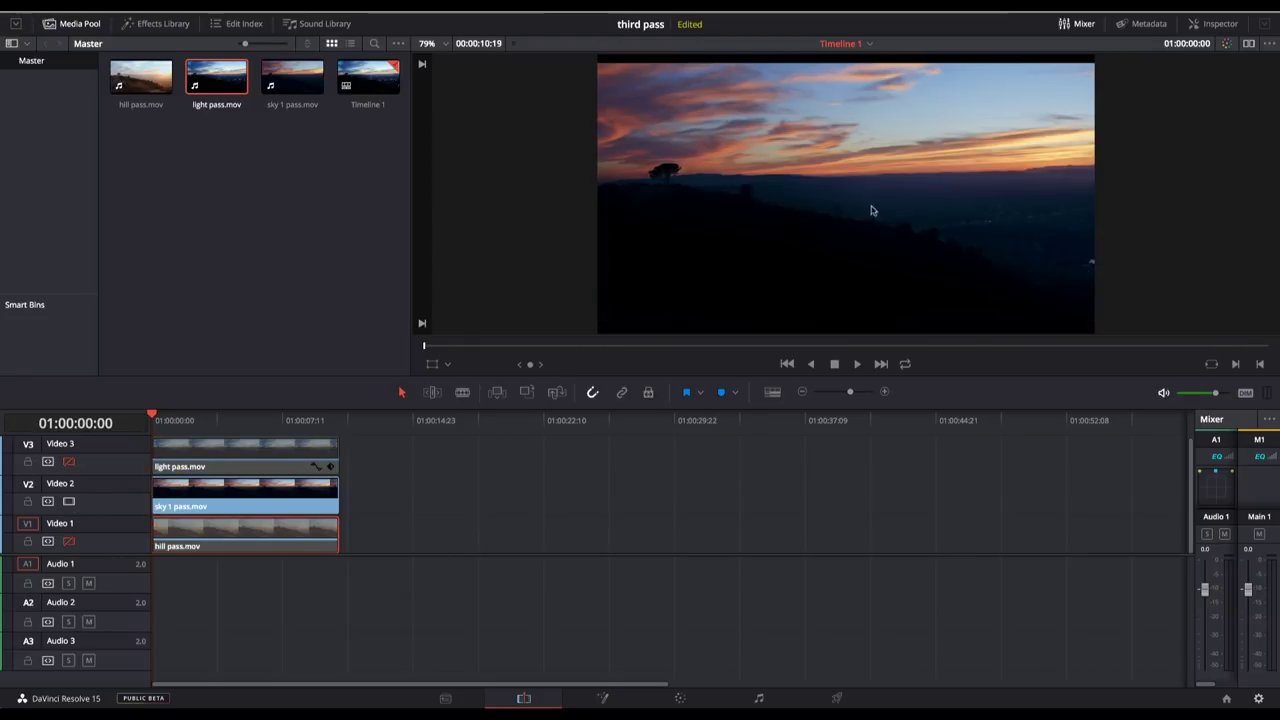
click(68, 541)
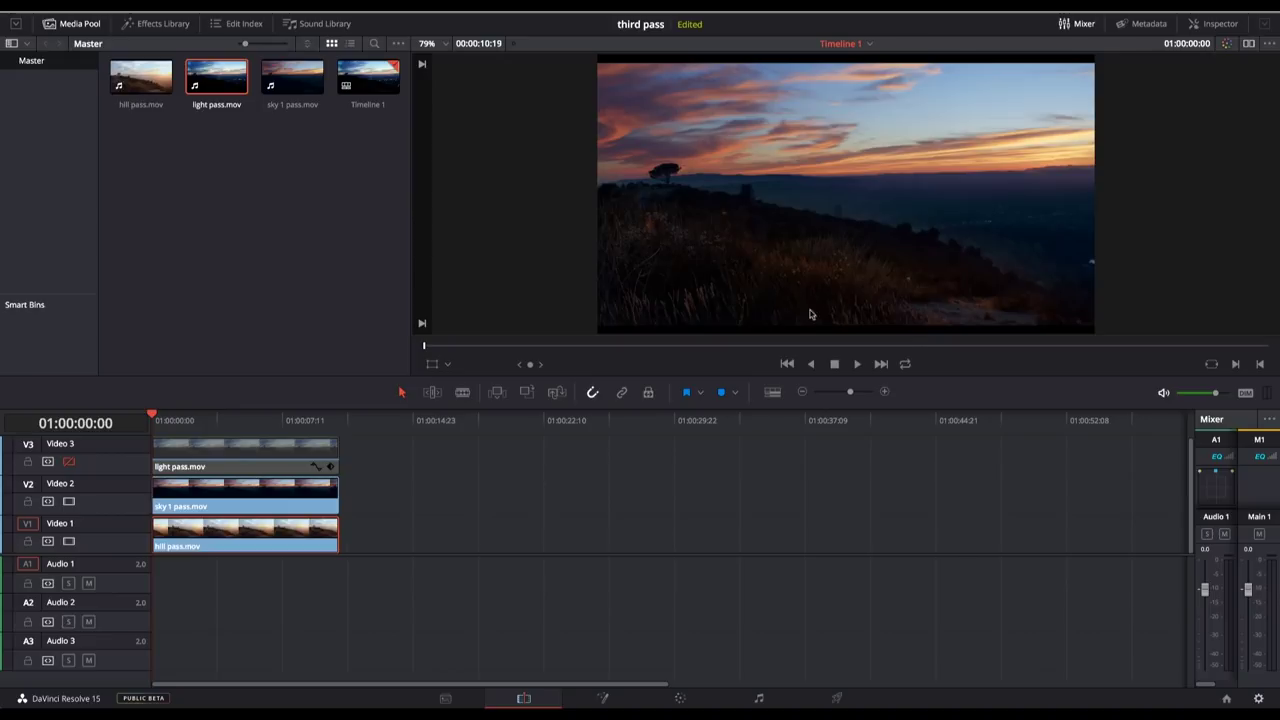
click(68, 461)
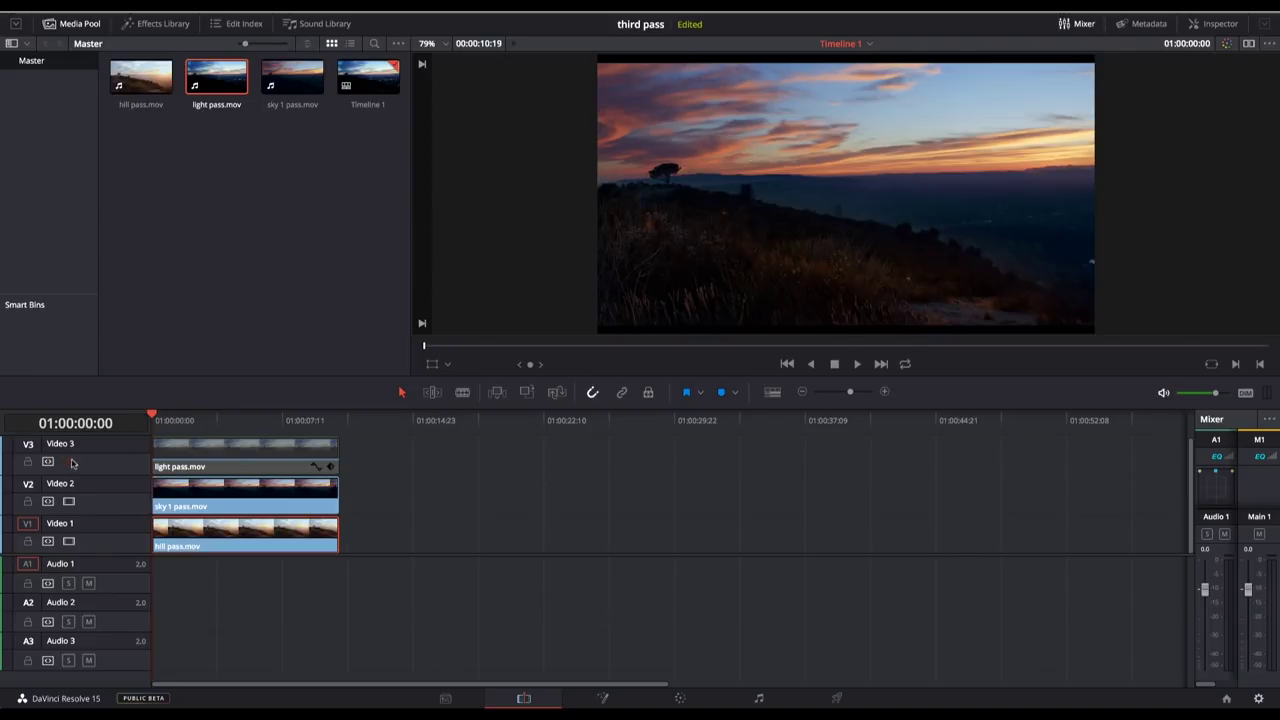